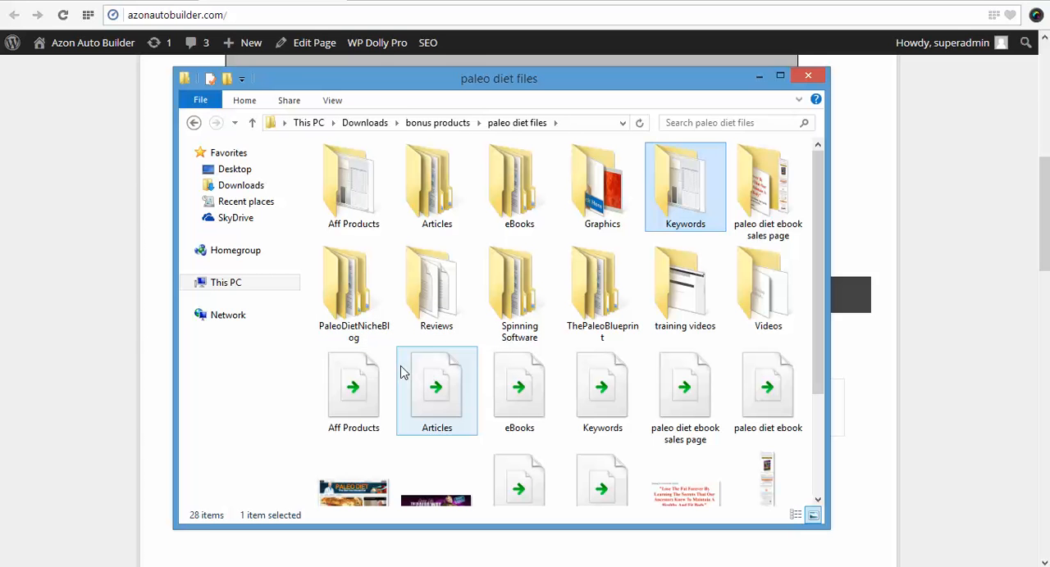
Open the Wordpress File & SQL folder inside the nested PaleoDietNicheBlog folders.
{"action": "double_click", "coordinate": [351, 287]}
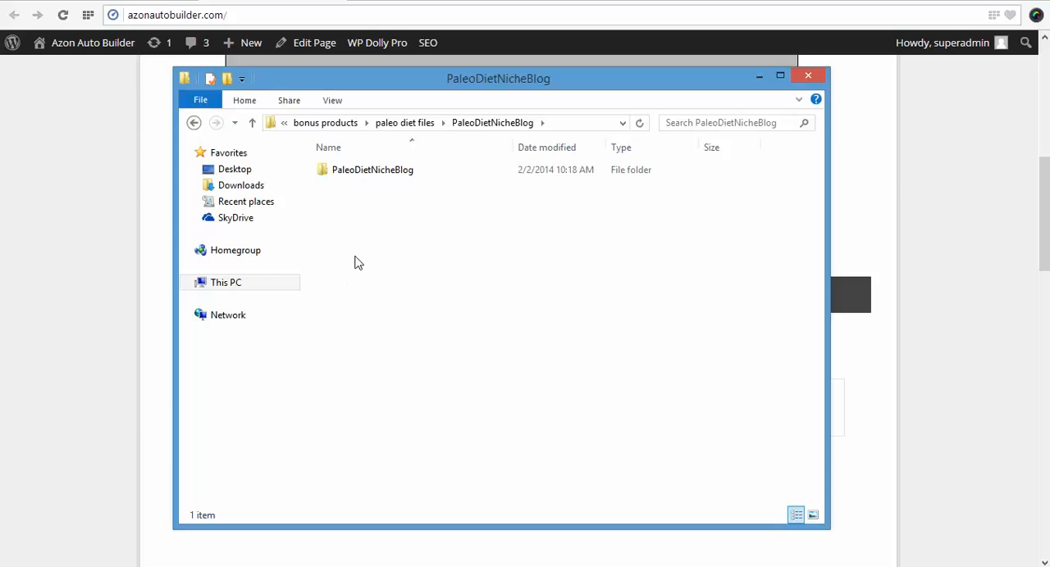
{"action": "double_click", "coordinate": [358, 175]}
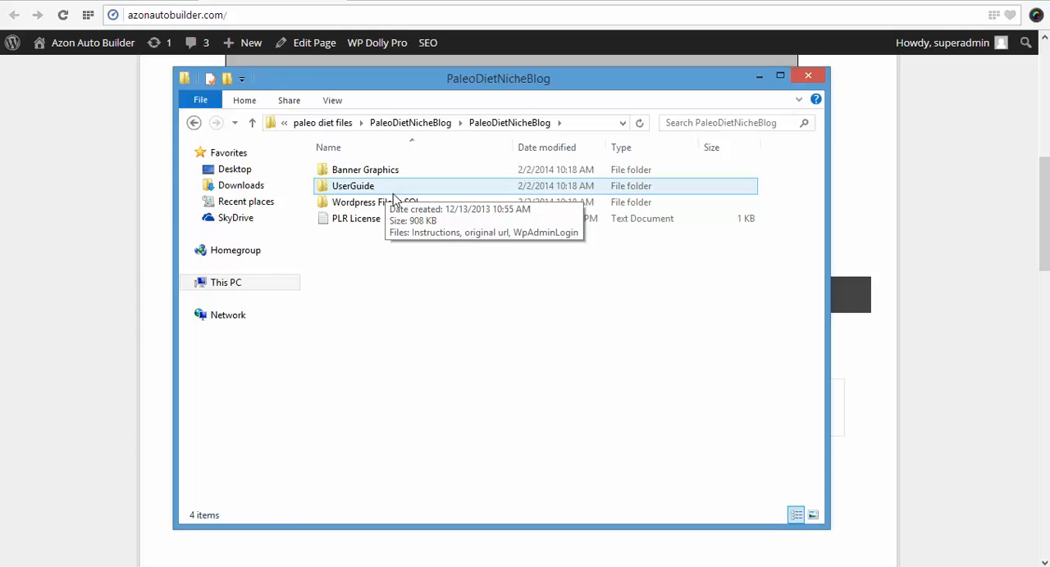
{"action": "mouse_move", "coordinate": [379, 205]}
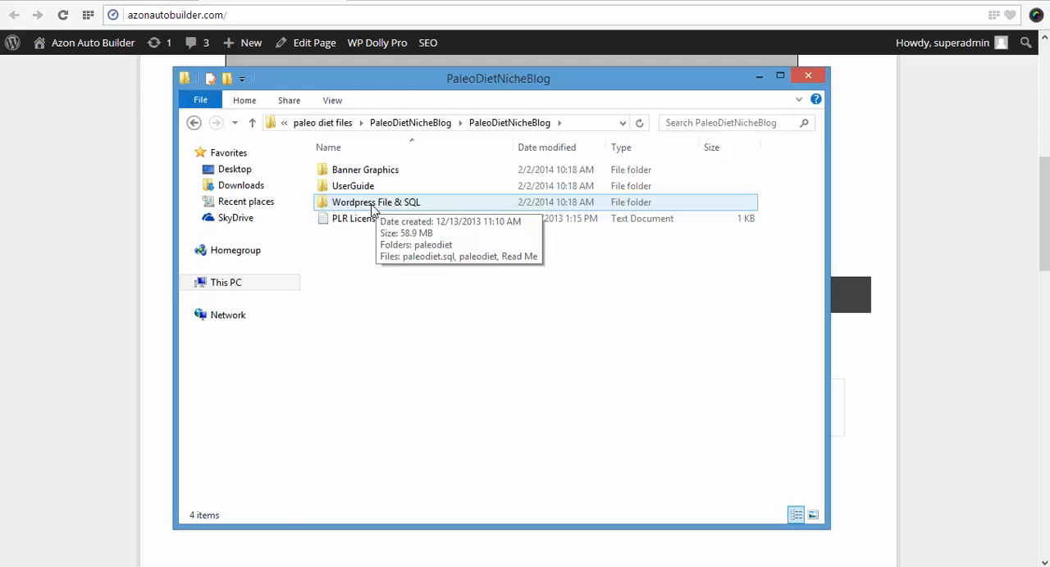
{"action": "double_click", "coordinate": [370, 205]}
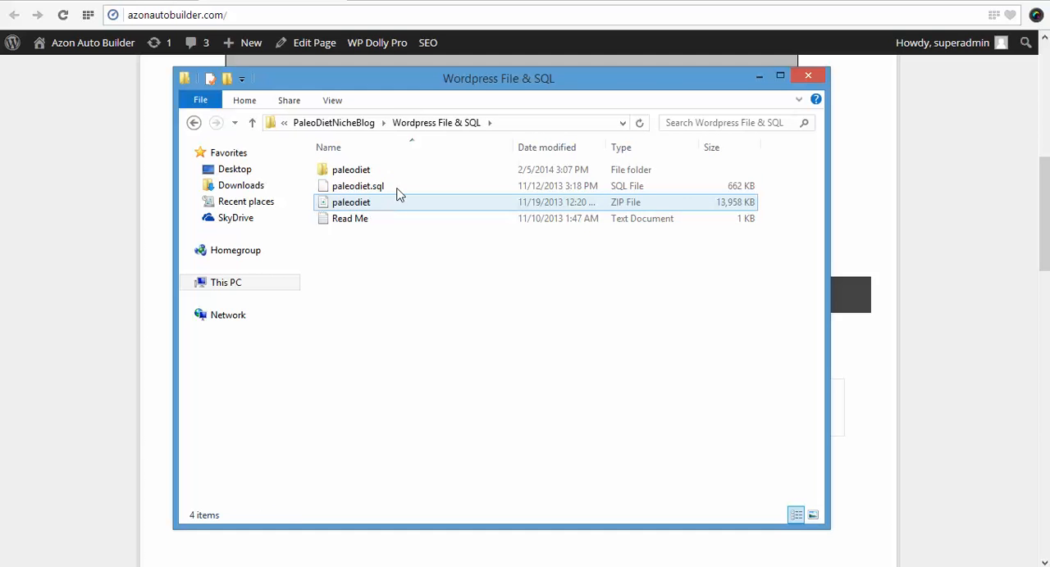
{"action": "left_click", "coordinate": [359, 174]}
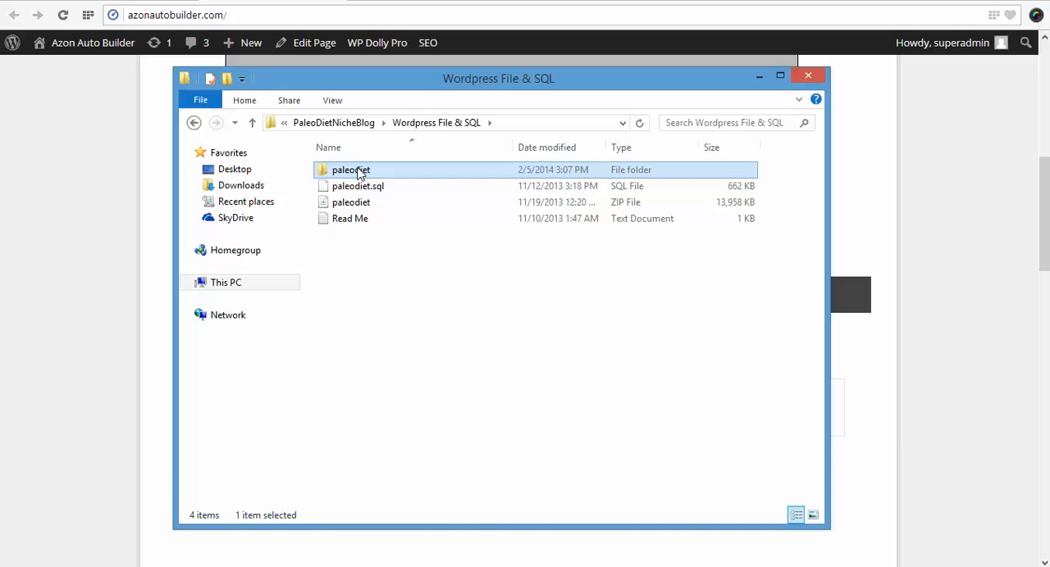
{"action": "right_click", "coordinate": [358, 174]}
{"action": "mouse_move", "coordinate": [539, 215]}
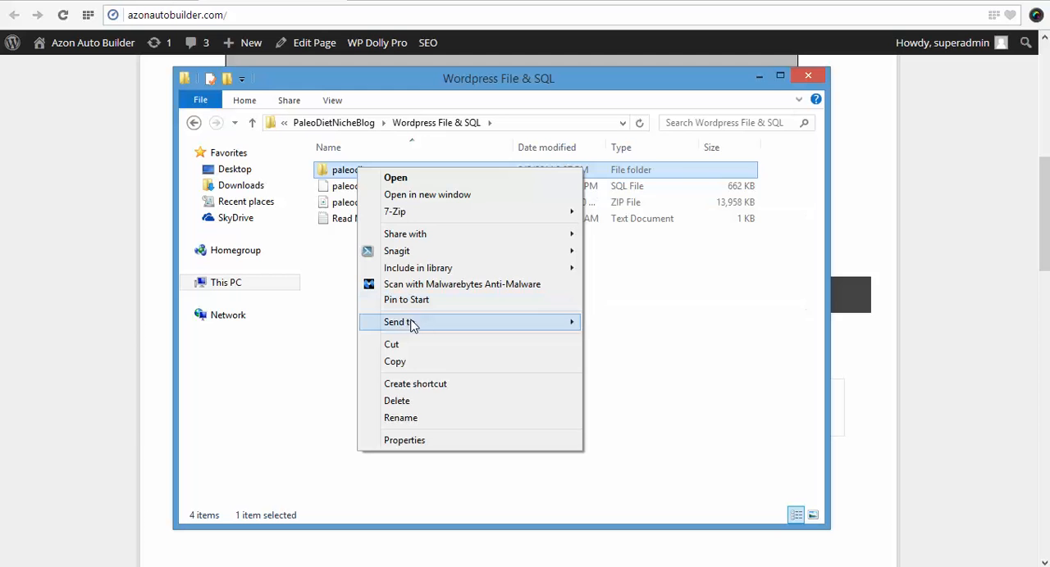
{"action": "mouse_move", "coordinate": [422, 328]}
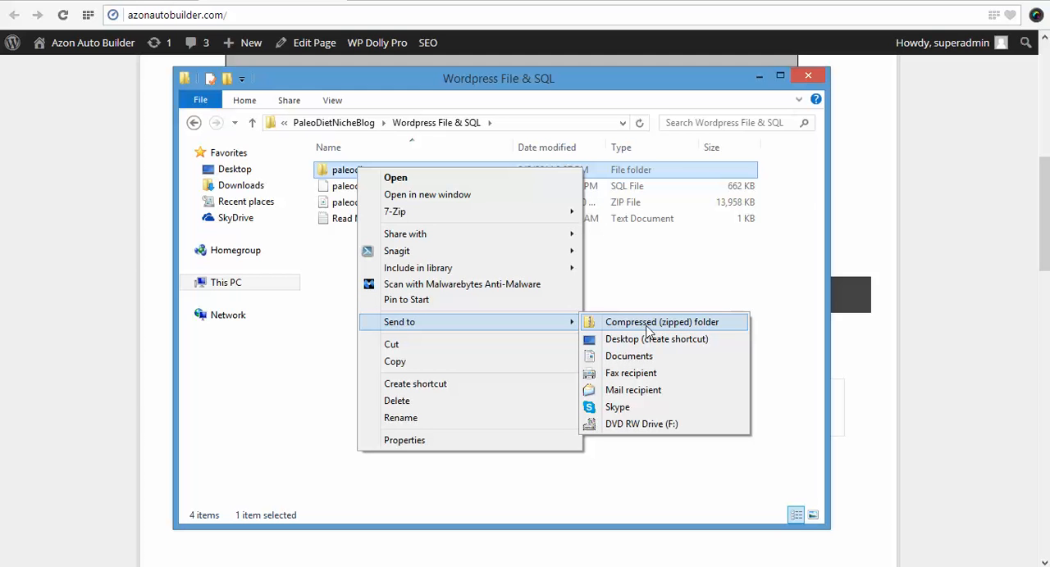
{"action": "left_click", "coordinate": [339, 325]}
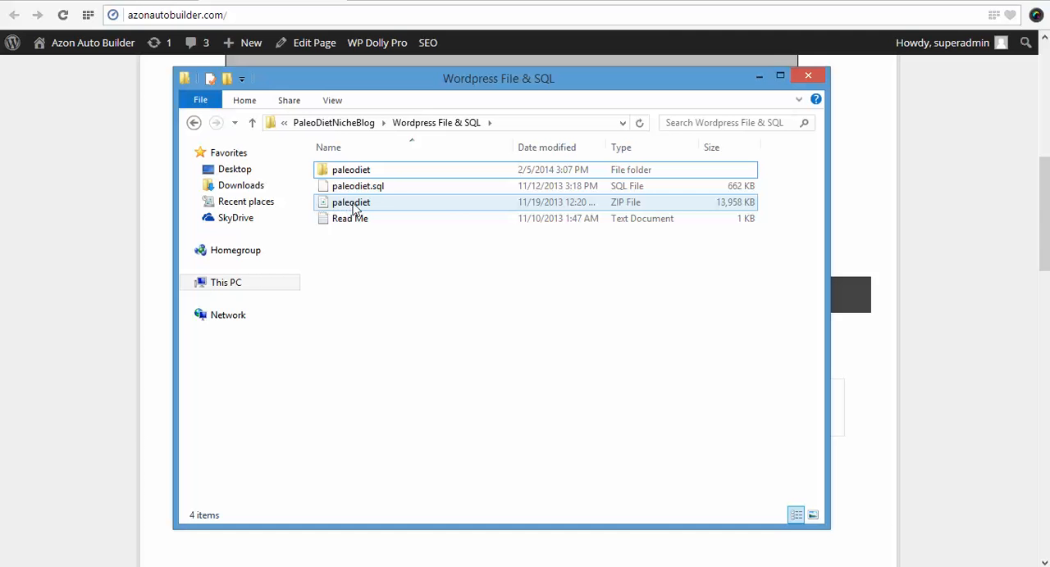
{"action": "mouse_move", "coordinate": [351, 208]}
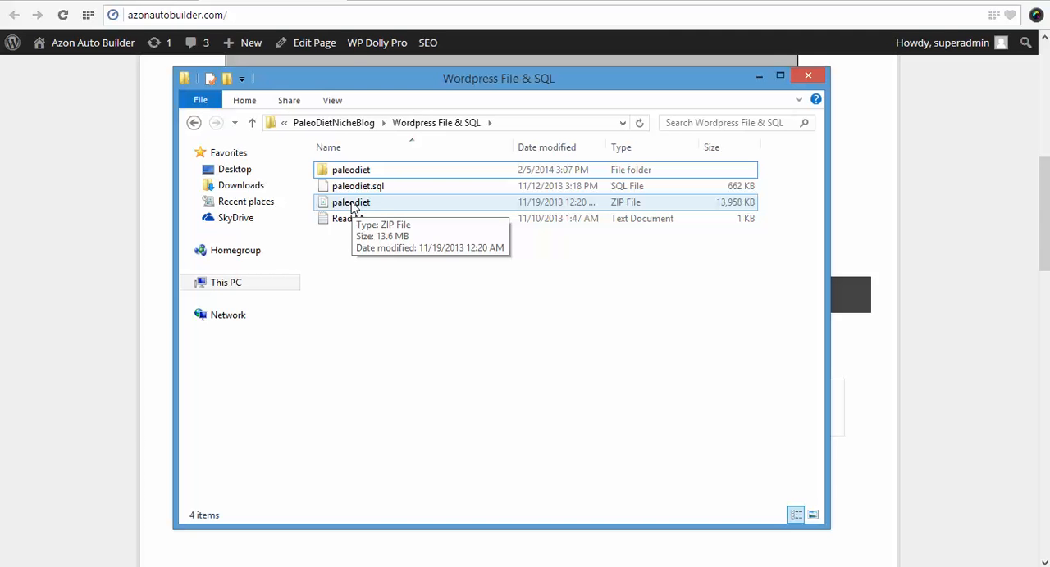
Switch to cPanel in Firefox and open the MySQL Database Wizard.
{"action": "left_click", "coordinate": [252, 556]}
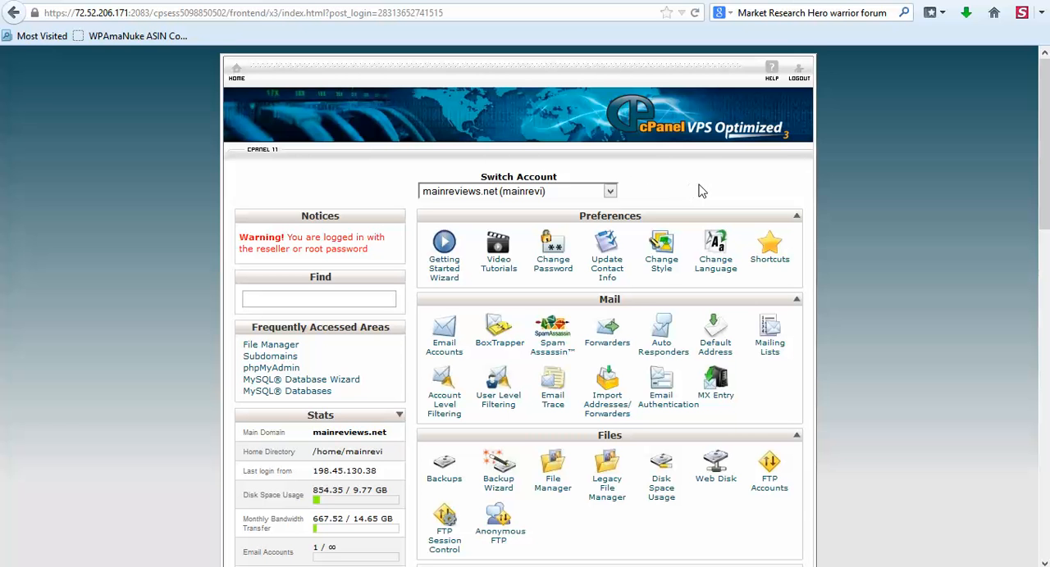
{"action": "scroll", "coordinate": [668, 267], "scroll_direction": "down", "scroll_amount": 3}
{"action": "scroll", "coordinate": [668, 266], "scroll_direction": "down", "scroll_amount": 10}
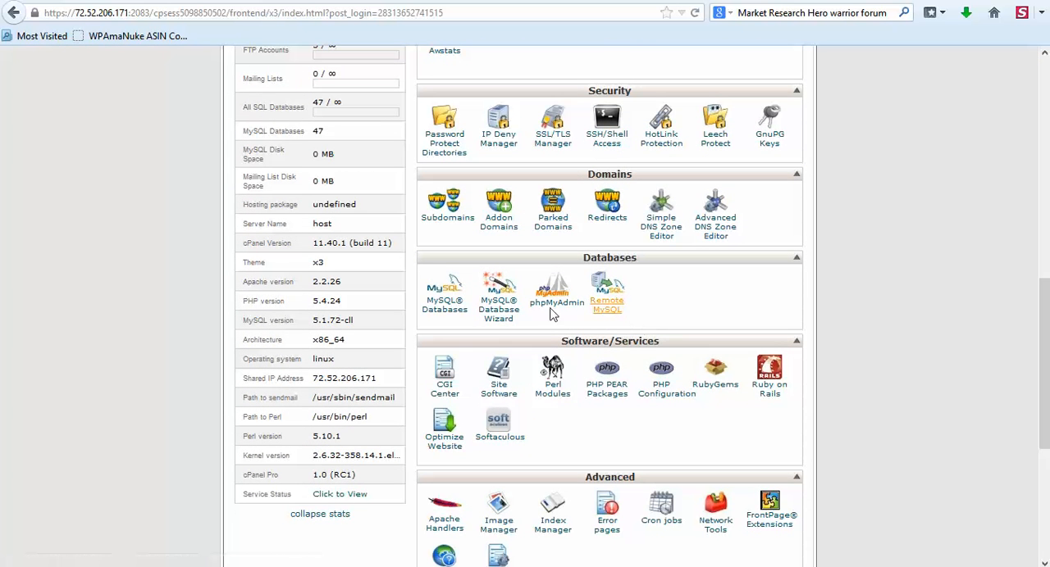
{"action": "left_click", "coordinate": [500, 310]}
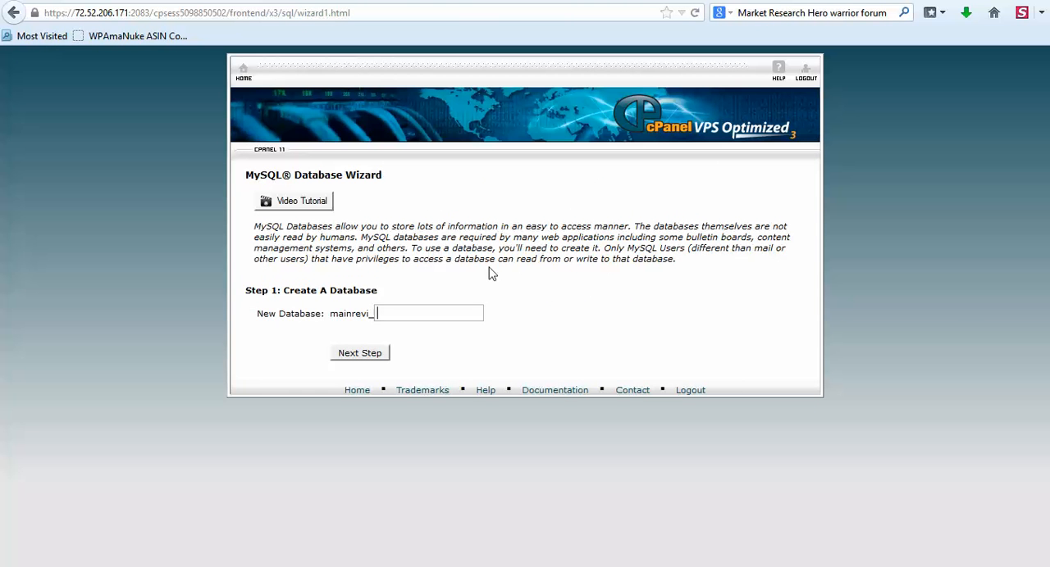
Try to create a new MySQL database with the name suffix paleo.
{"action": "type", "text": "p"}
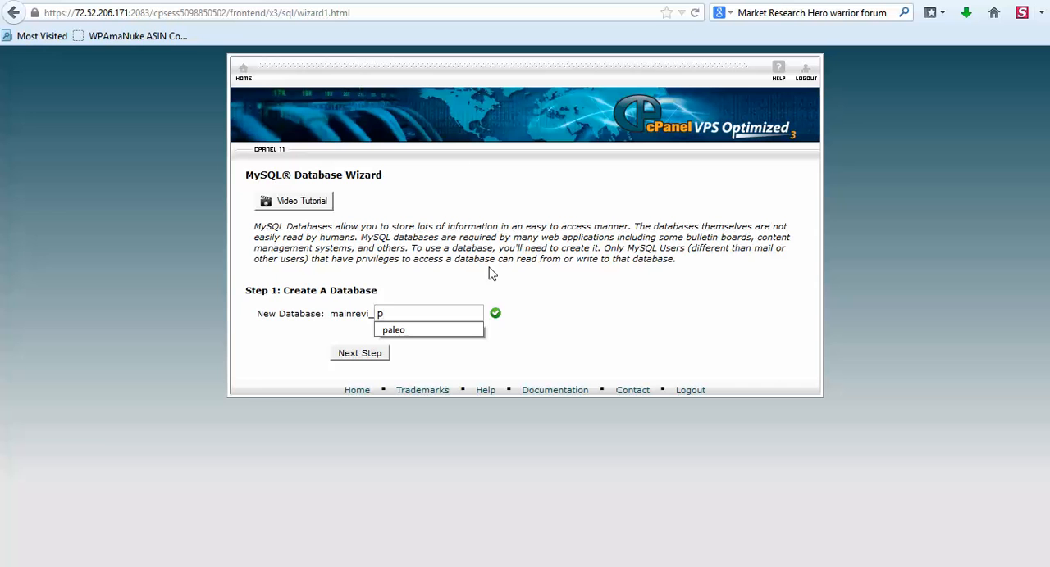
{"action": "left_click", "coordinate": [399, 330]}
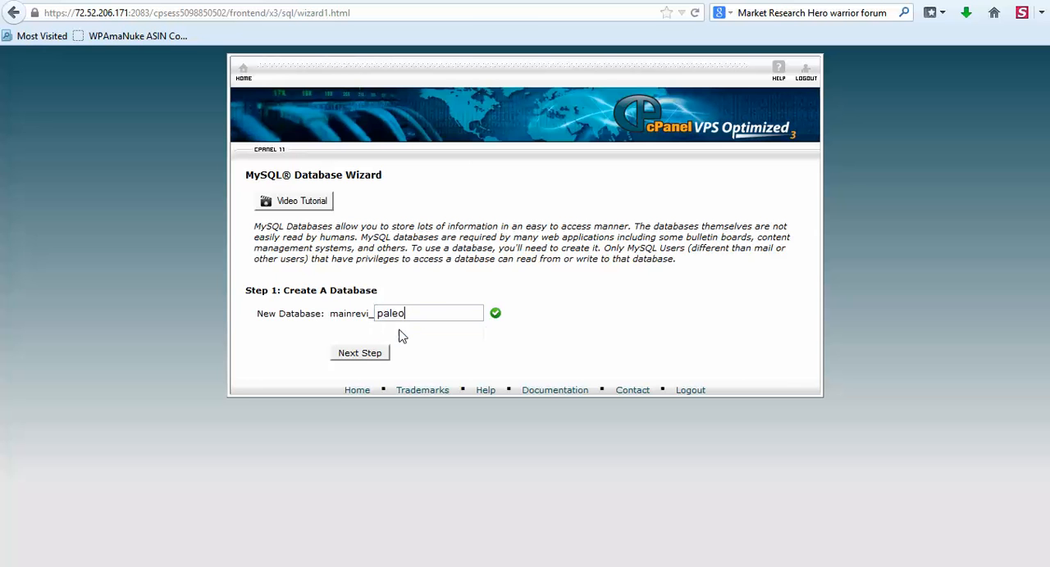
{"action": "left_click", "coordinate": [373, 354]}
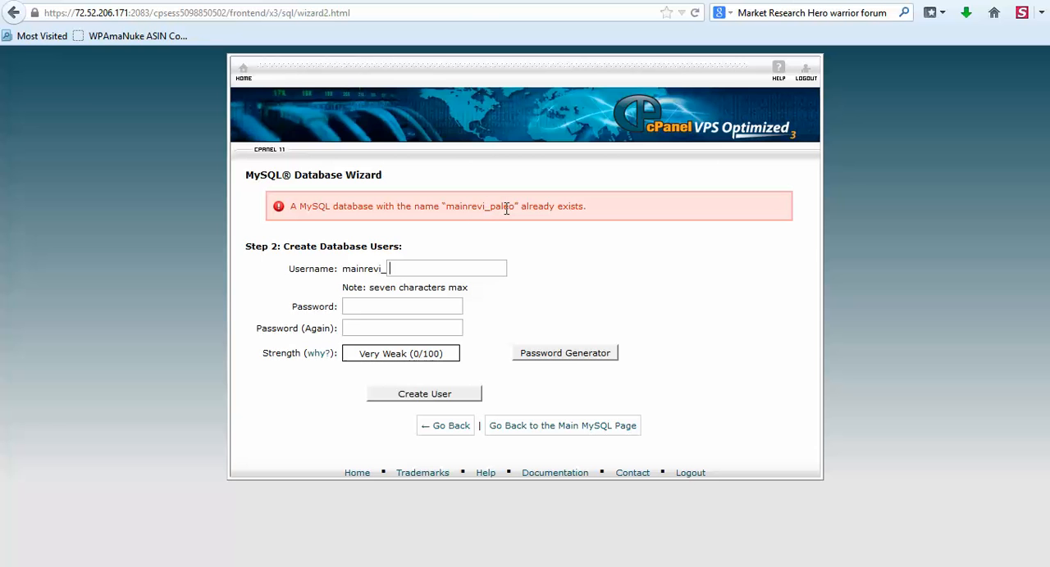
Return to the wizard's database creation stage and create the database mainrevi_paleo.
{"action": "key", "text": "alt+Left"}
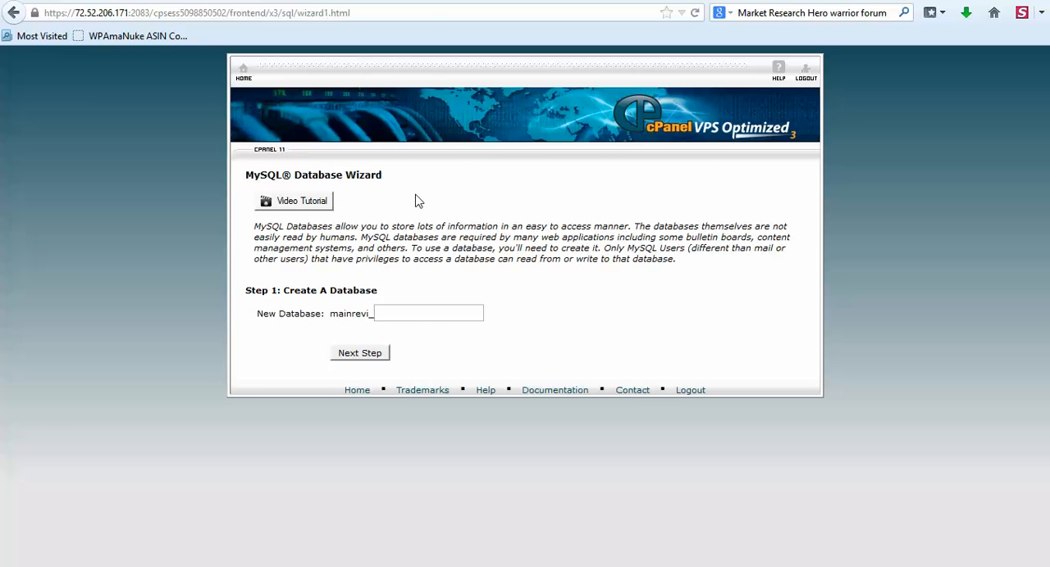
{"action": "type", "text": "paleo"}
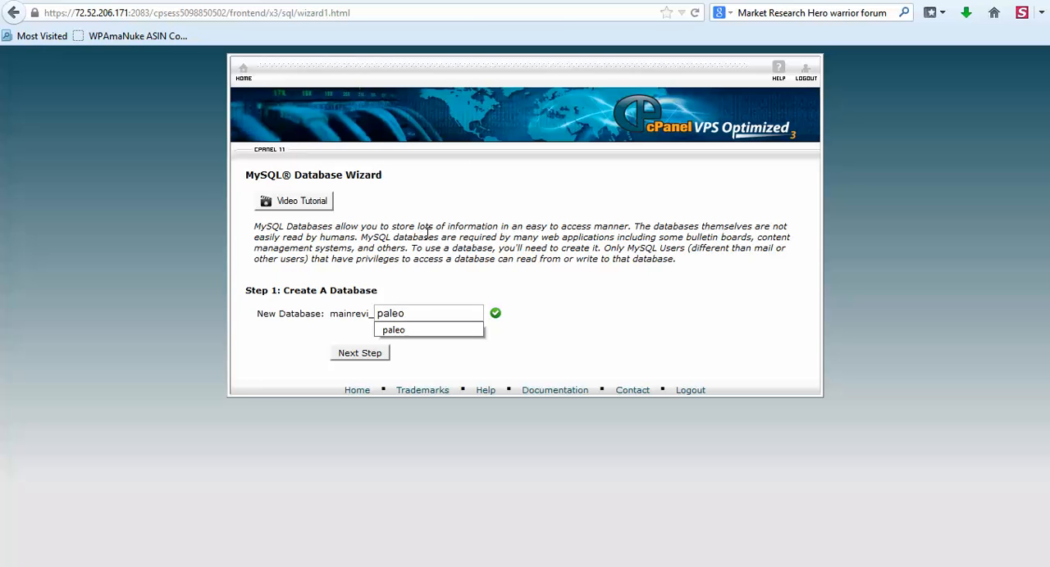
{"action": "left_click", "coordinate": [352, 355]}
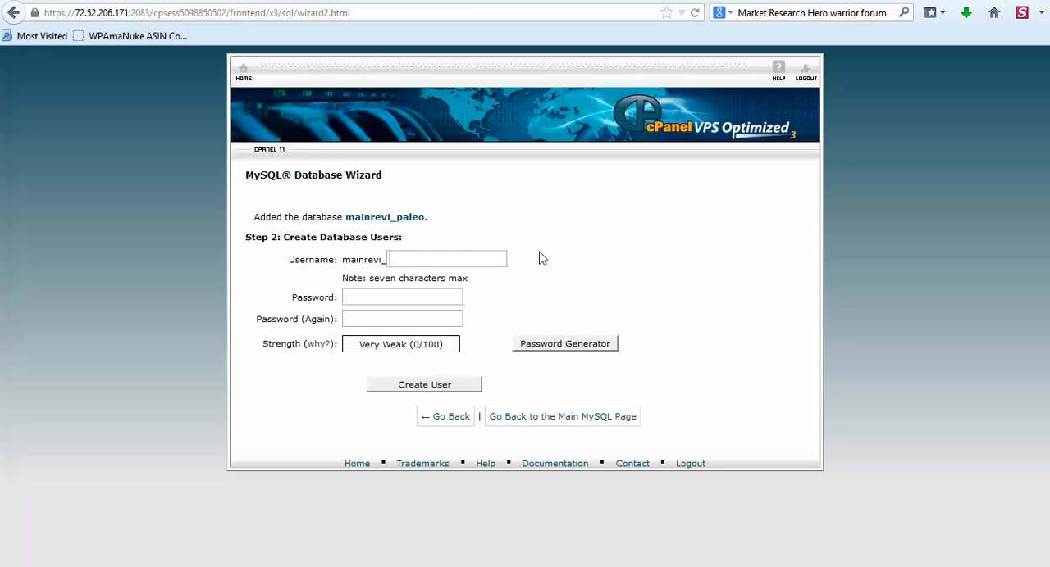
Enter paleou as the database username and fill both password fields with the database password copied from the Notepad note.
{"action": "type", "text": "paleou"}
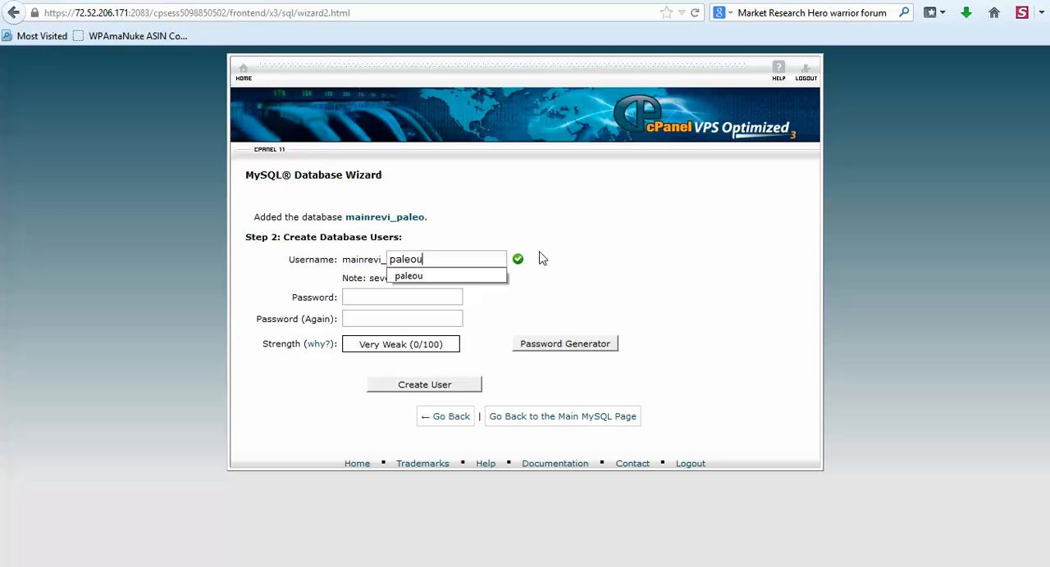
{"action": "left_click", "coordinate": [564, 248]}
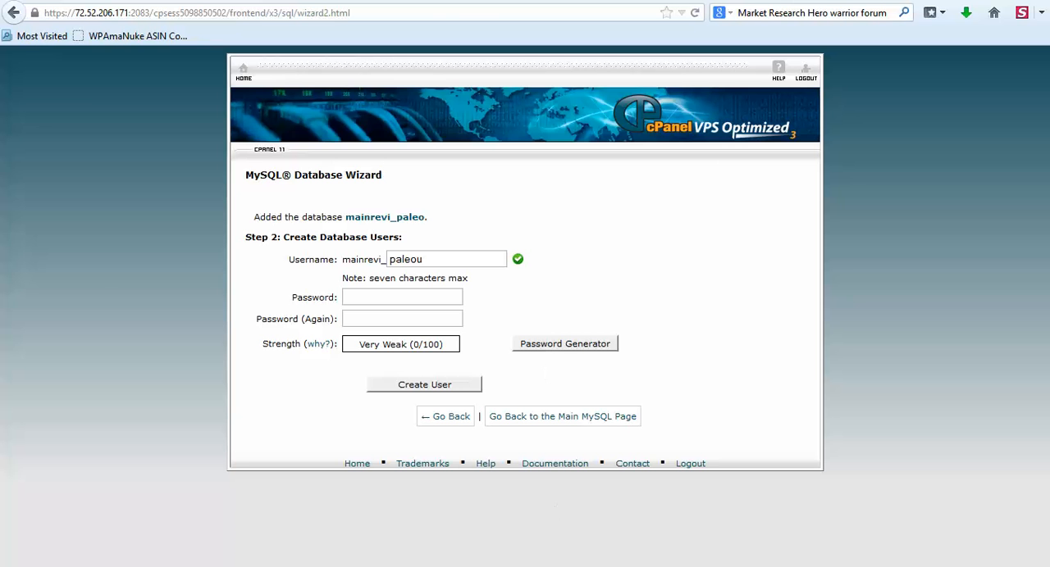
{"action": "left_click", "coordinate": [638, 556]}
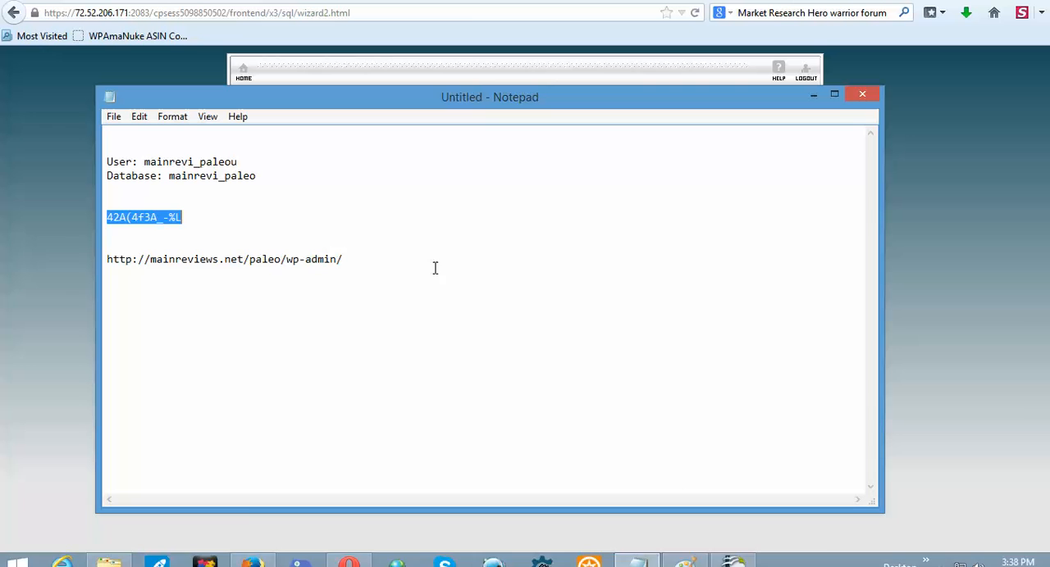
{"action": "left_click", "coordinate": [170, 218]}
{"action": "left_click_drag", "start_coordinate": [107, 217], "coordinate": [184, 217]}
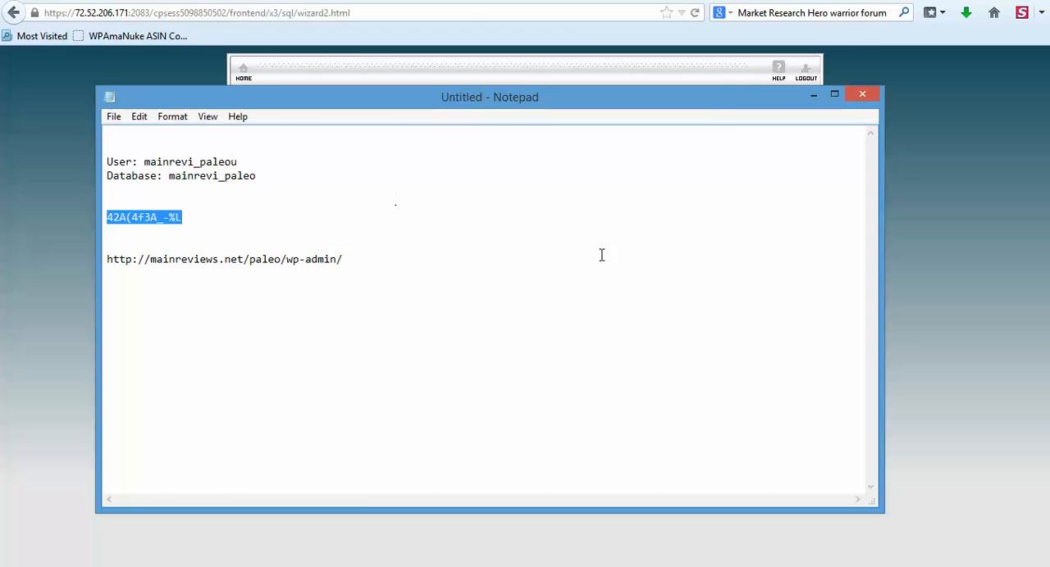
{"action": "left_click", "coordinate": [697, 70]}
{"action": "left_click", "coordinate": [425, 297]}
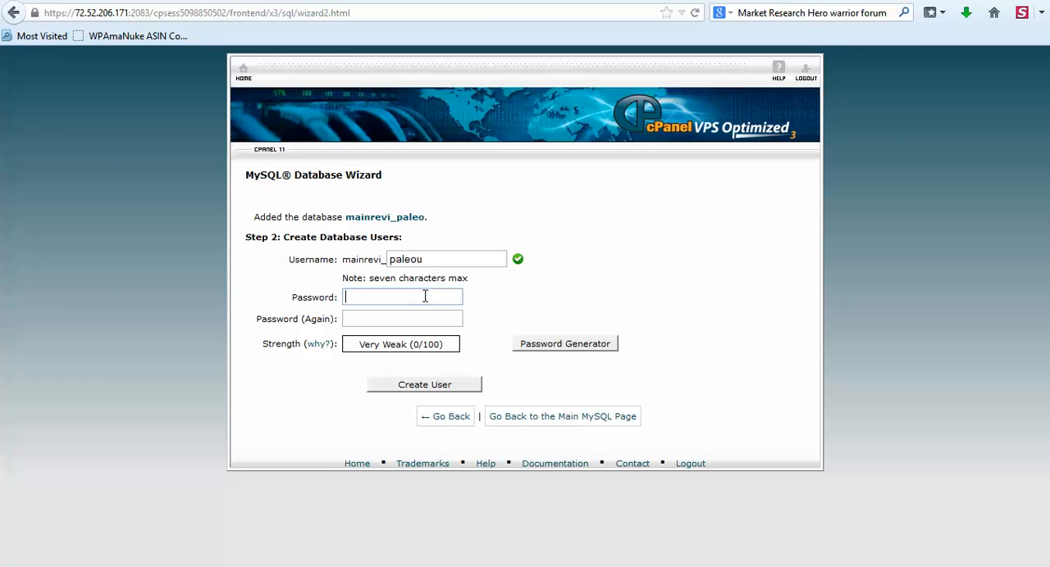
{"action": "key", "text": "ctrl+v"}
{"action": "left_click", "coordinate": [415, 320]}
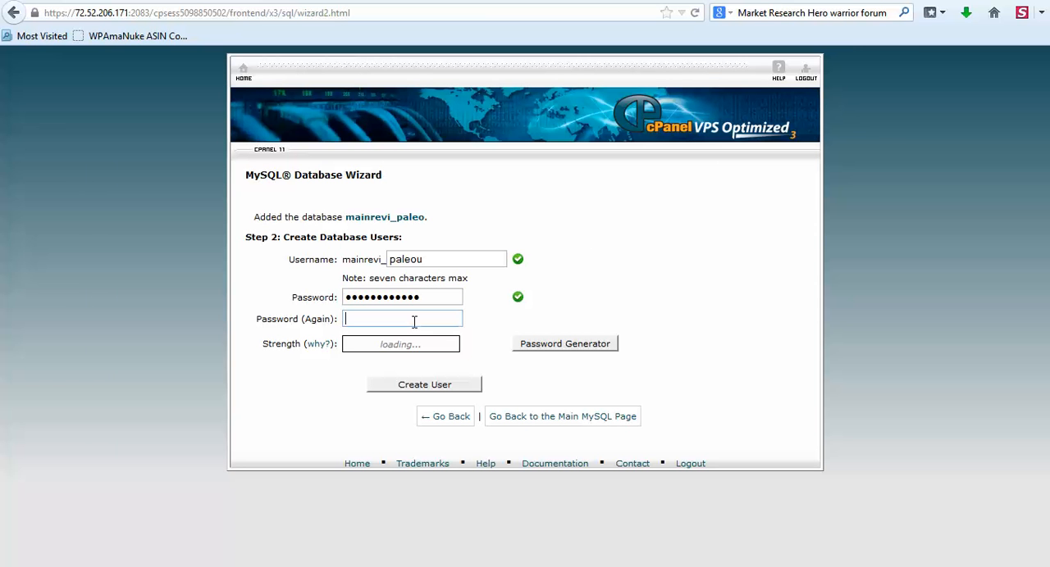
{"action": "key", "text": "ctrl+v"}
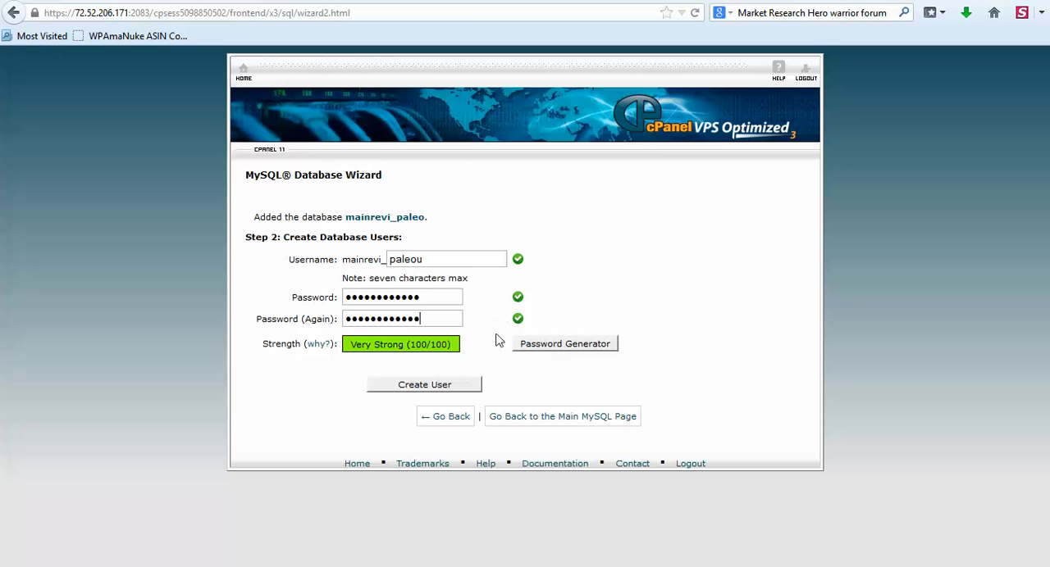
Check the saved login details in Notepad, and create the database user in the wizard.
{"action": "left_click", "coordinate": [633, 555]}
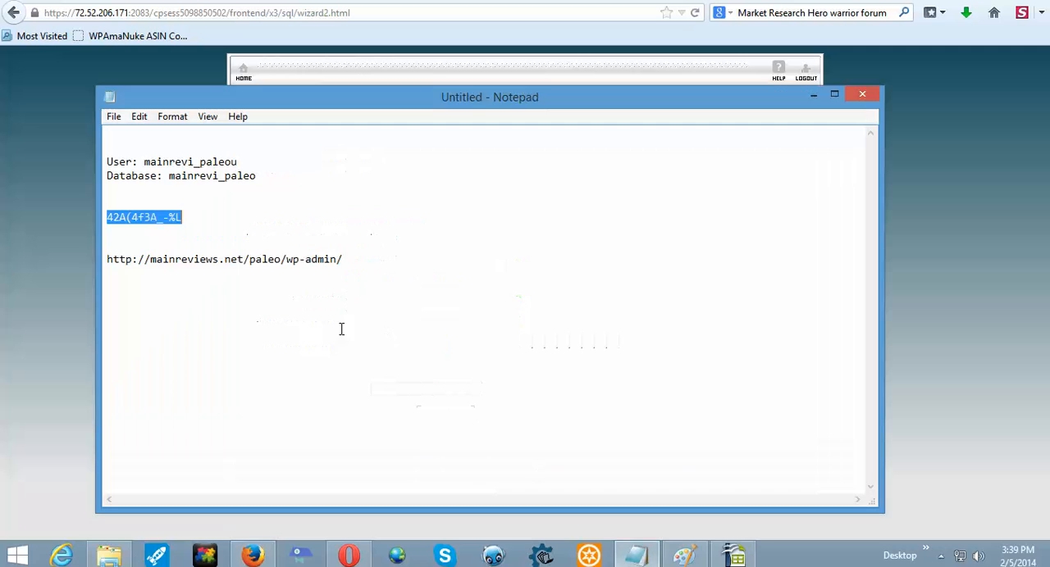
{"action": "left_click", "coordinate": [197, 224]}
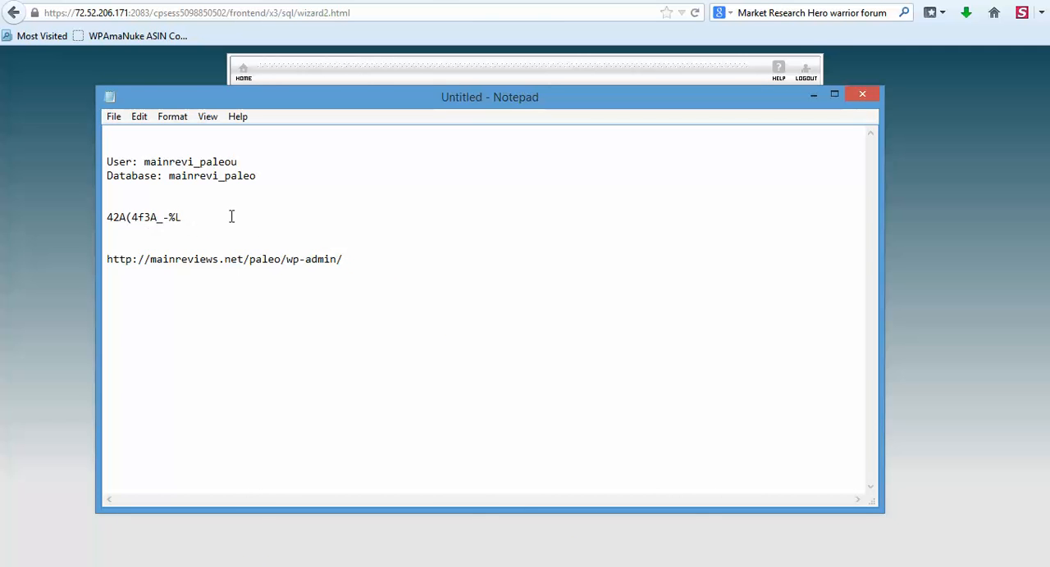
{"action": "left_click", "coordinate": [25, 255]}
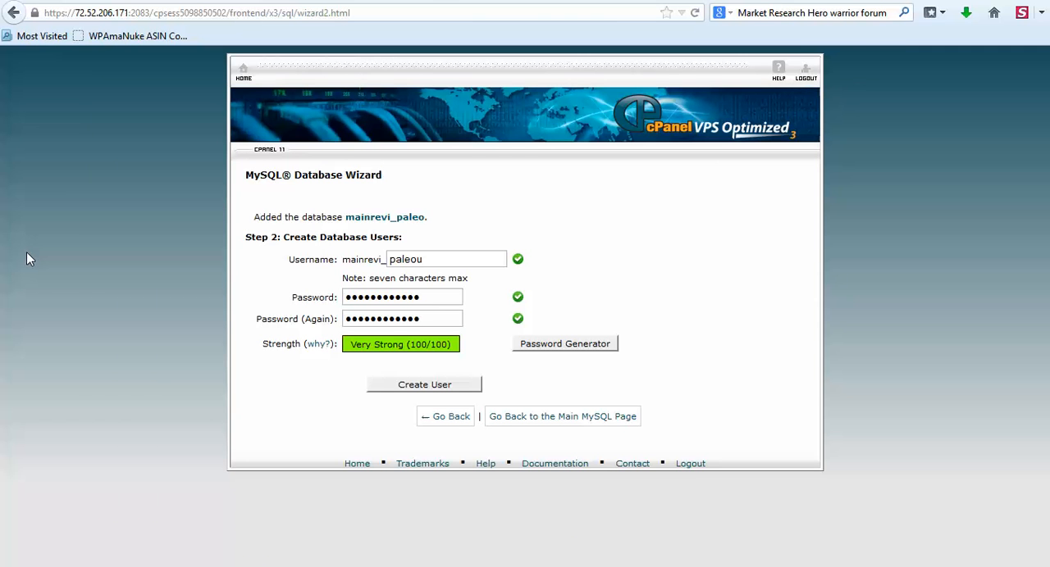
{"action": "left_click", "coordinate": [412, 387]}
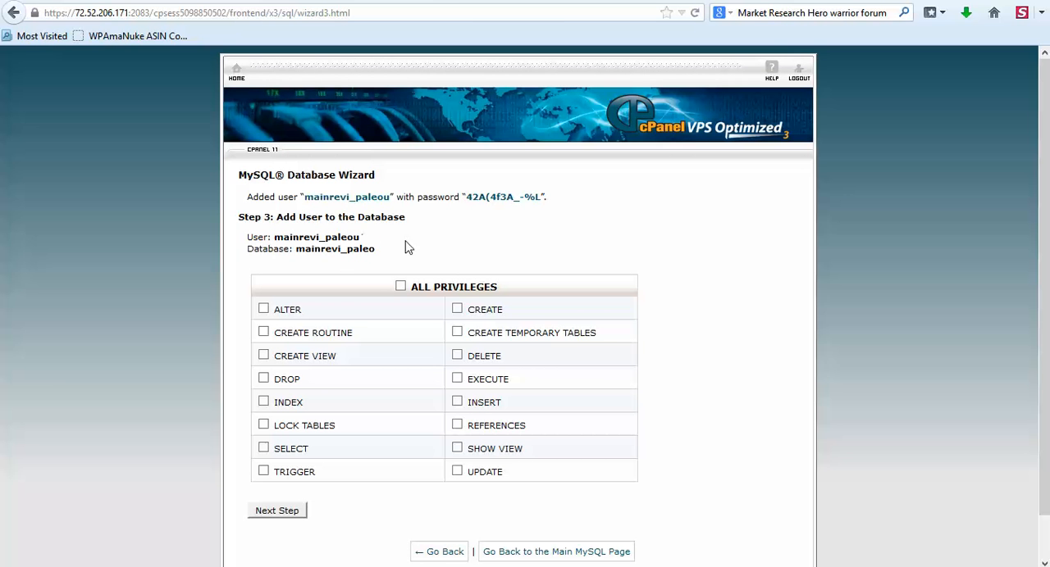
Grant the new user all privileges on the mainrevi_paleo database, comparing the user and database names with the Notepad note.
{"action": "left_click", "coordinate": [400, 287]}
{"action": "left_click_drag", "start_coordinate": [249, 238], "coordinate": [377, 251]}
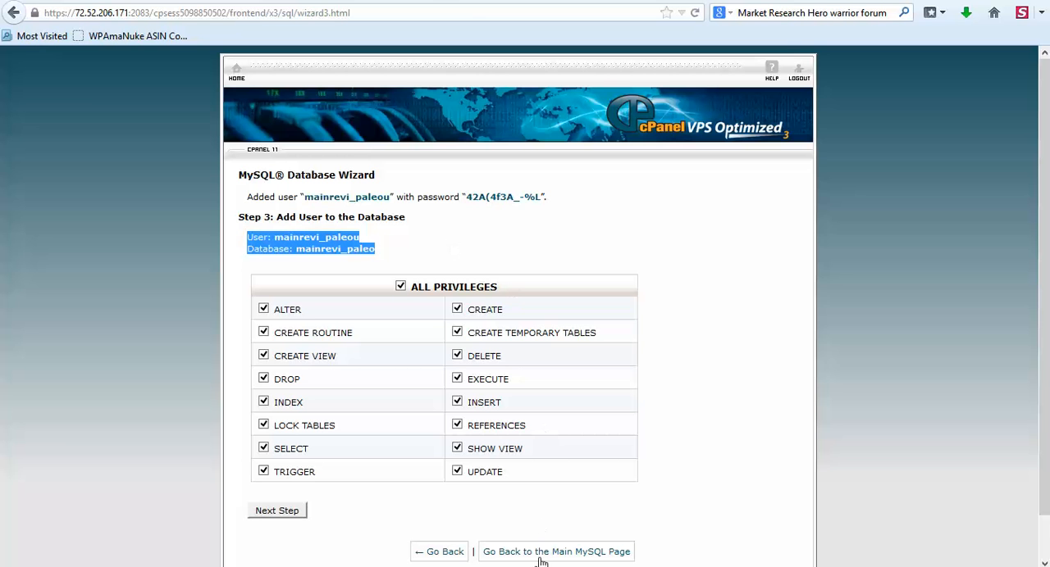
{"action": "mouse_move", "coordinate": [538, 562]}
{"action": "left_click", "coordinate": [637, 560]}
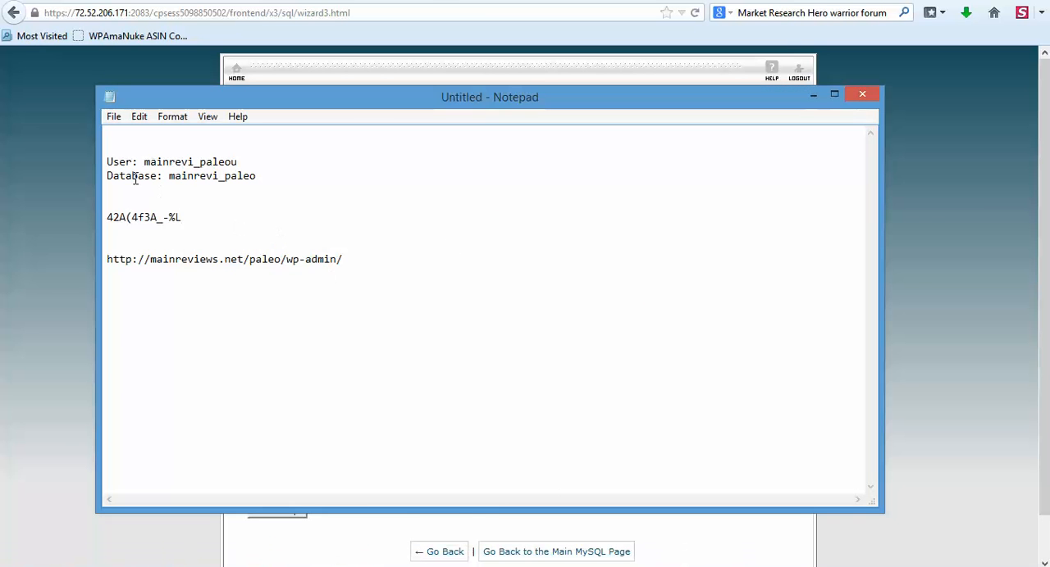
{"action": "left_click", "coordinate": [74, 234]}
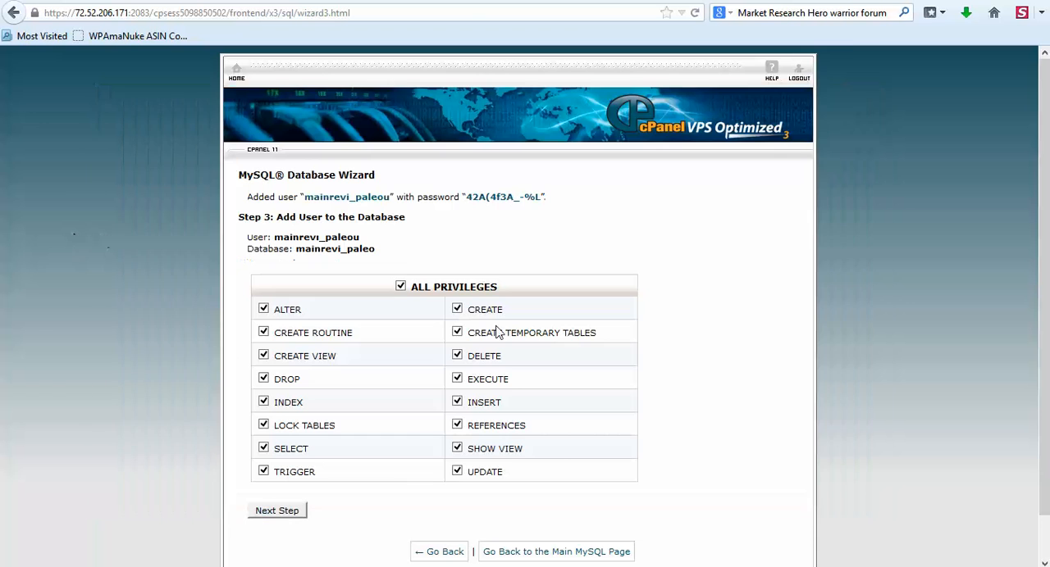
{"action": "left_click", "coordinate": [279, 511]}
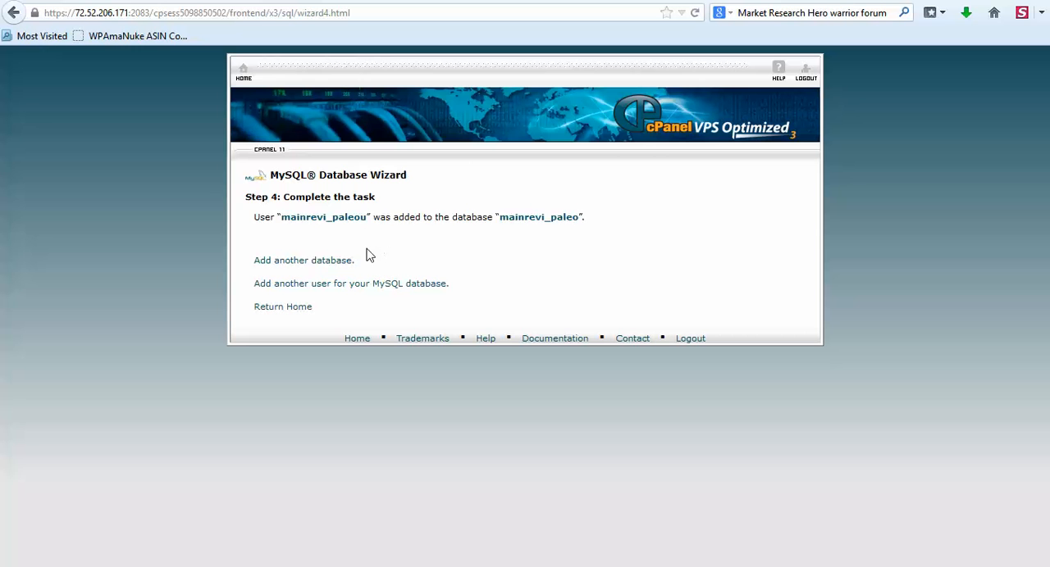
Return to the cPanel home page and open the File Manager.
{"action": "left_click", "coordinate": [242, 75]}
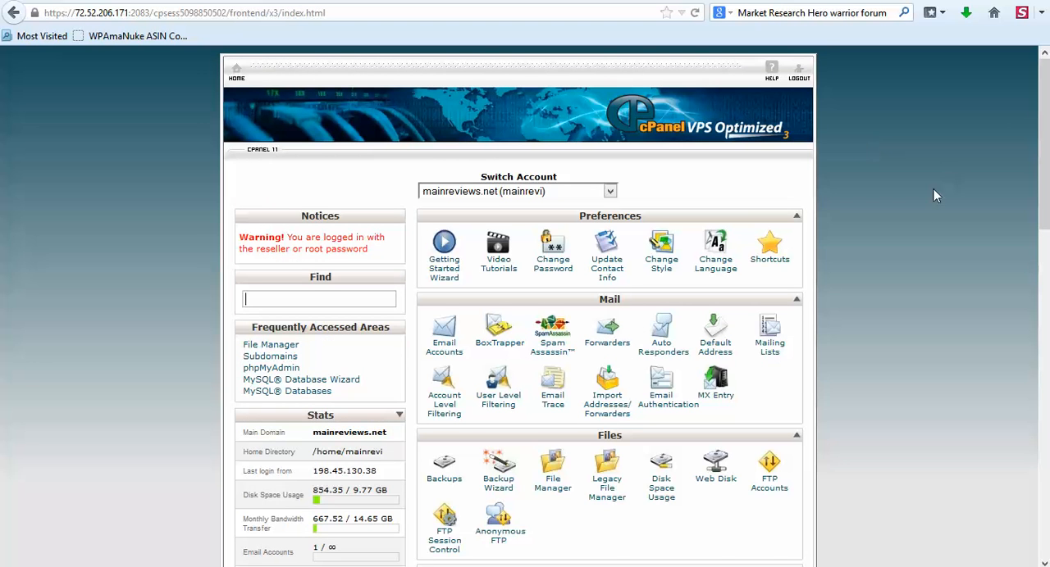
{"action": "scroll", "coordinate": [933, 195], "scroll_direction": "down", "scroll_amount": 3}
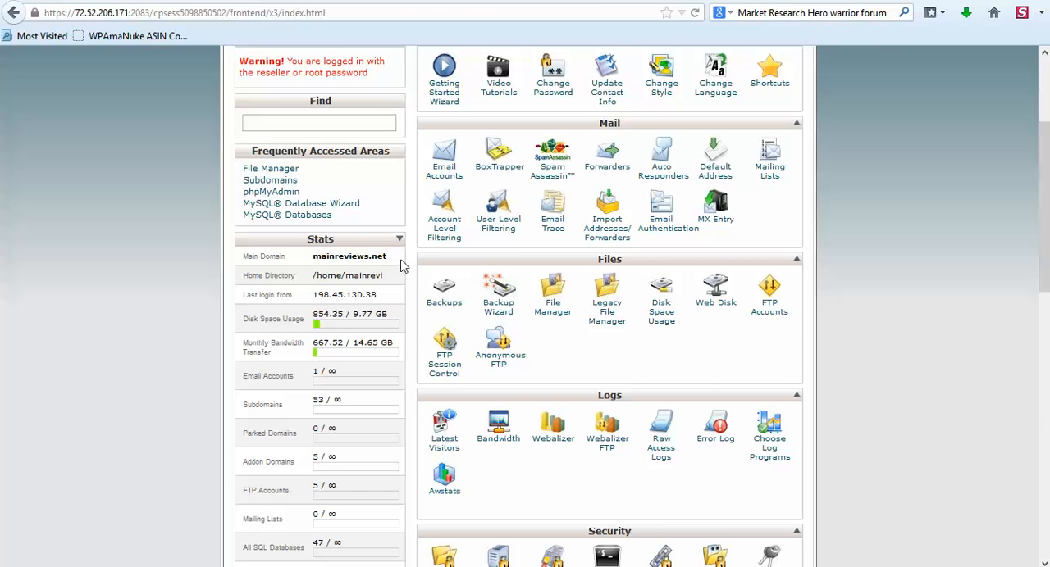
{"action": "left_click", "coordinate": [553, 307]}
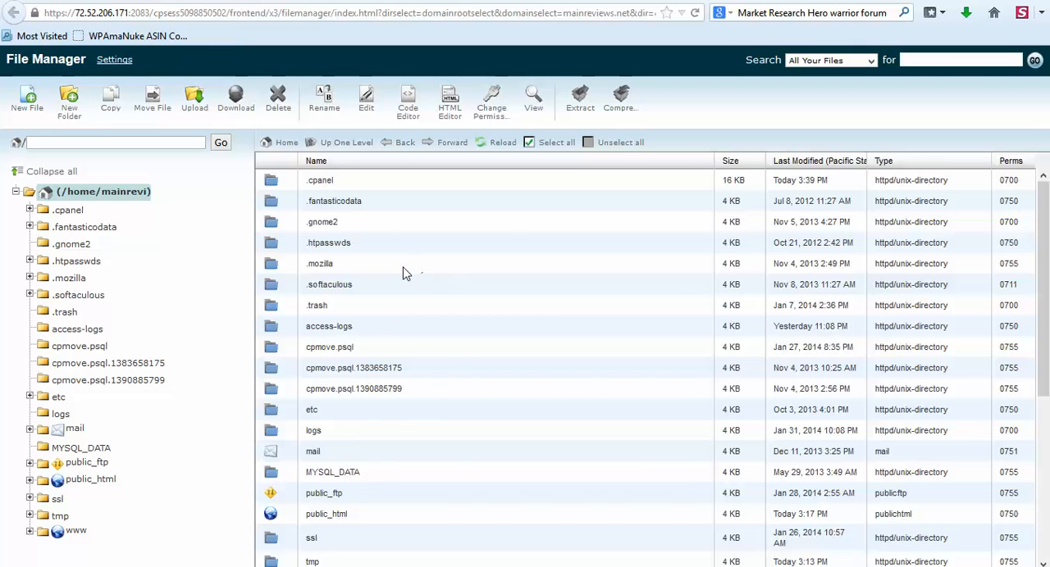
Open the public_html folder in the account's home directory.
{"action": "scroll", "coordinate": [403, 279], "scroll_direction": "down", "scroll_amount": 3}
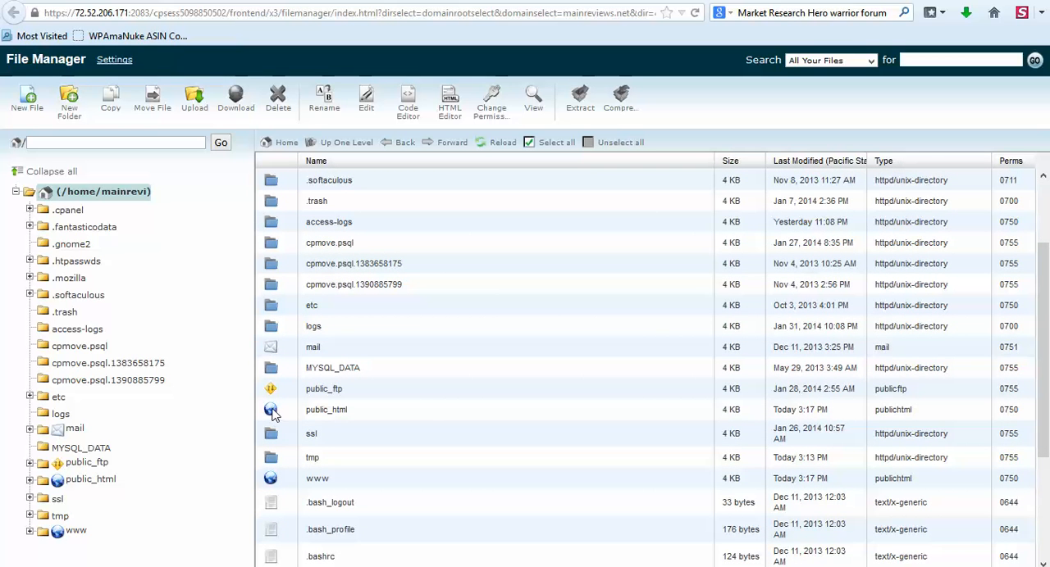
{"action": "left_click", "coordinate": [273, 413]}
{"action": "left_click", "coordinate": [272, 412]}
{"action": "left_click", "coordinate": [270, 414]}
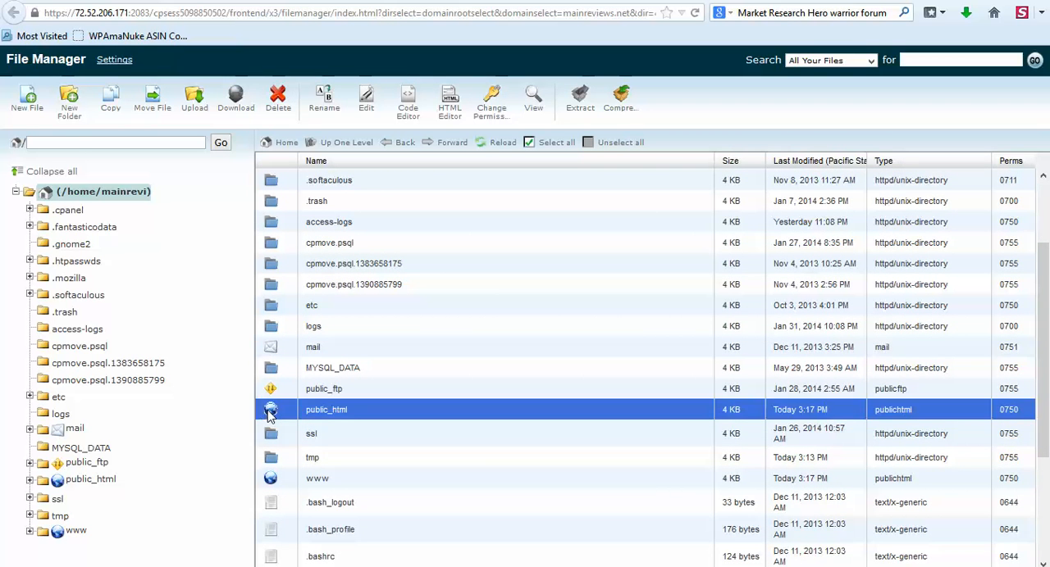
{"action": "double_click", "coordinate": [270, 414]}
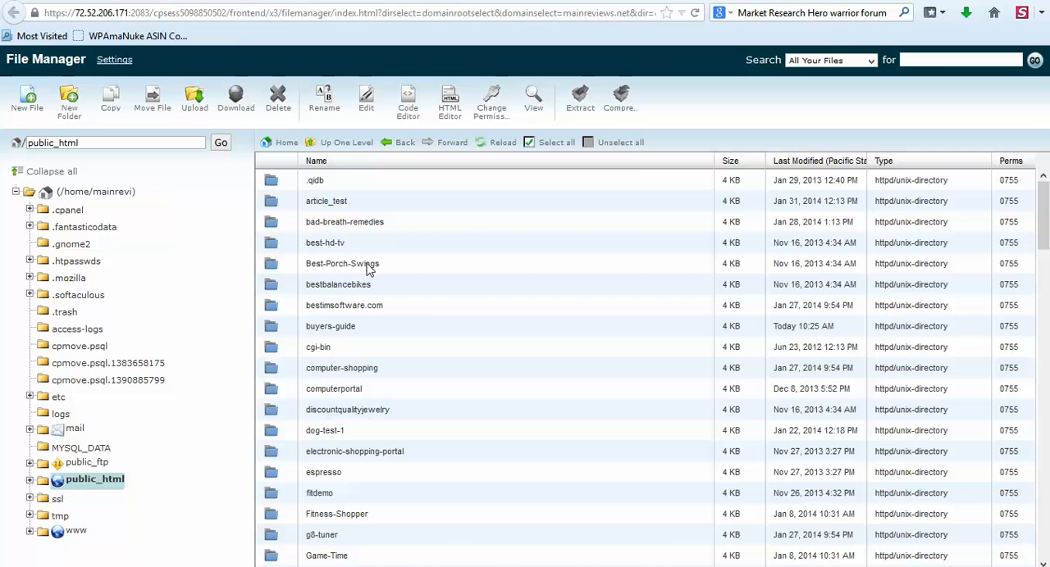
Create a new folder named paleo inside public_html.
{"action": "scroll", "coordinate": [337, 270], "scroll_direction": "down", "scroll_amount": 1}
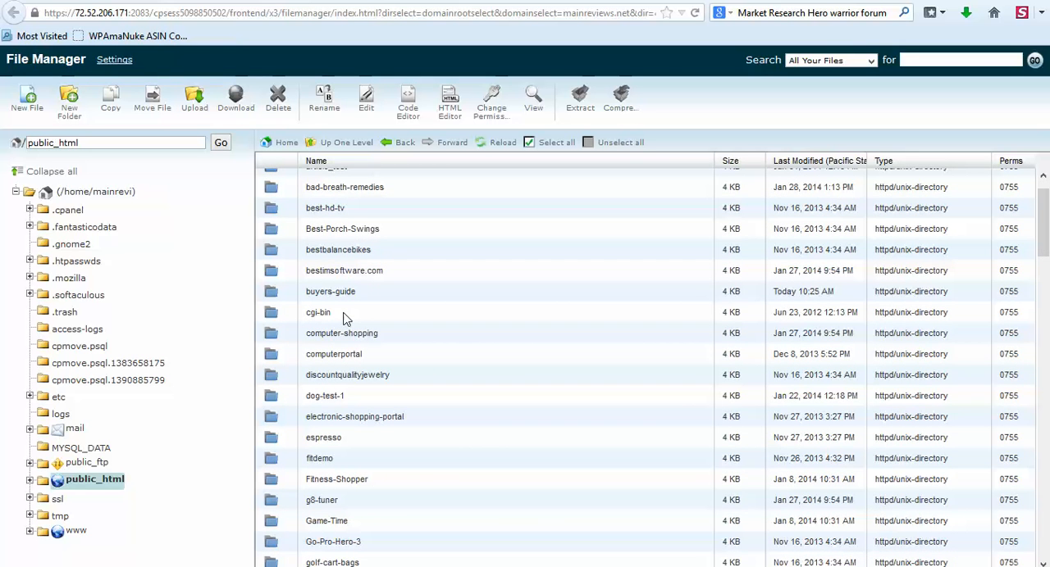
{"action": "scroll", "coordinate": [345, 318], "scroll_direction": "down", "scroll_amount": 1}
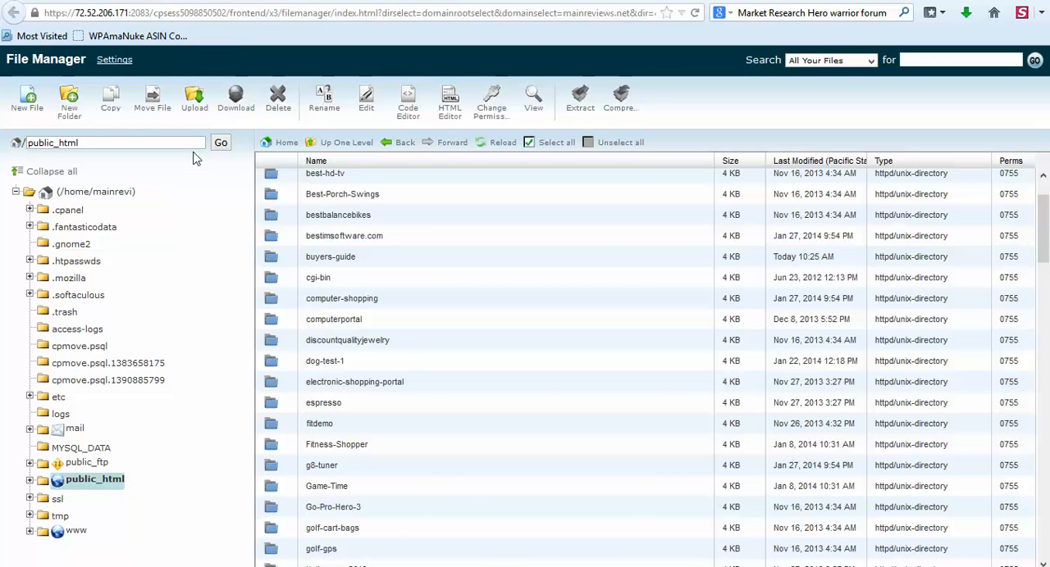
{"action": "left_click", "coordinate": [67, 103]}
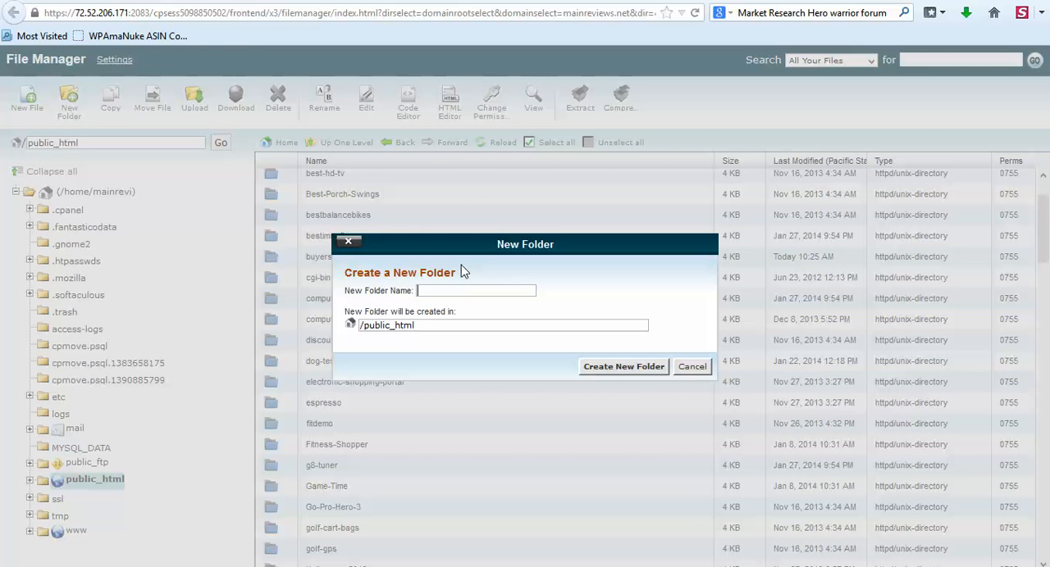
{"action": "type", "text": "paleo"}
{"action": "left_click", "coordinate": [607, 367]}
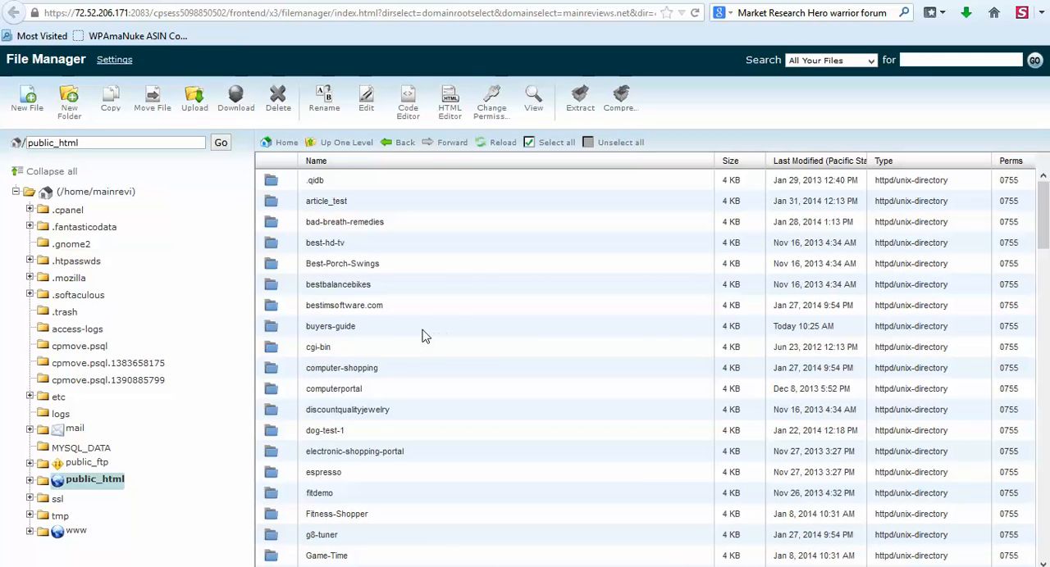
Find the new paleo folder in the public_html listing and open it.
{"action": "scroll", "coordinate": [424, 336], "scroll_direction": "down", "scroll_amount": 3}
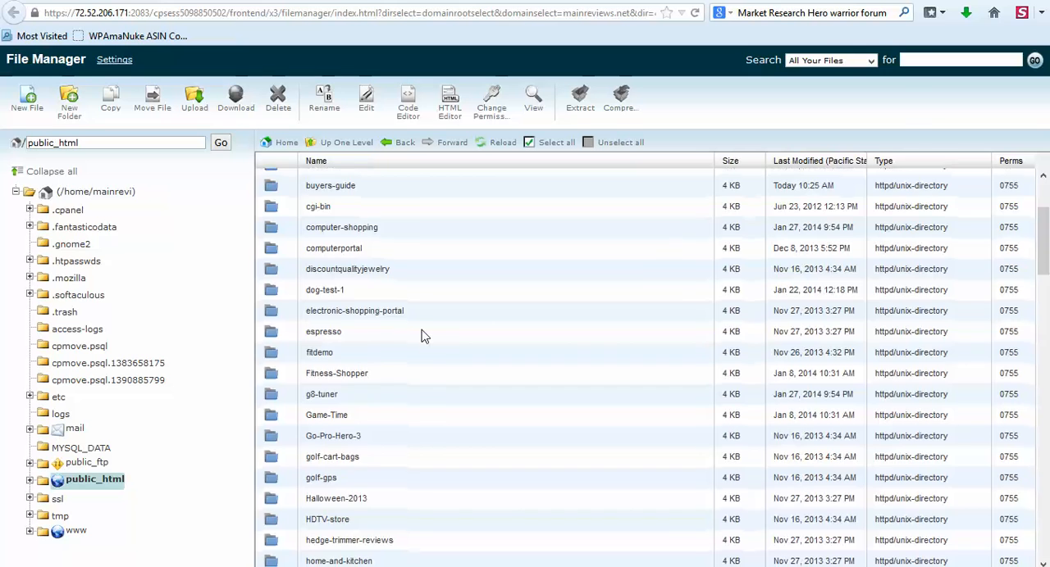
{"action": "scroll", "coordinate": [424, 336], "scroll_direction": "down", "scroll_amount": 3}
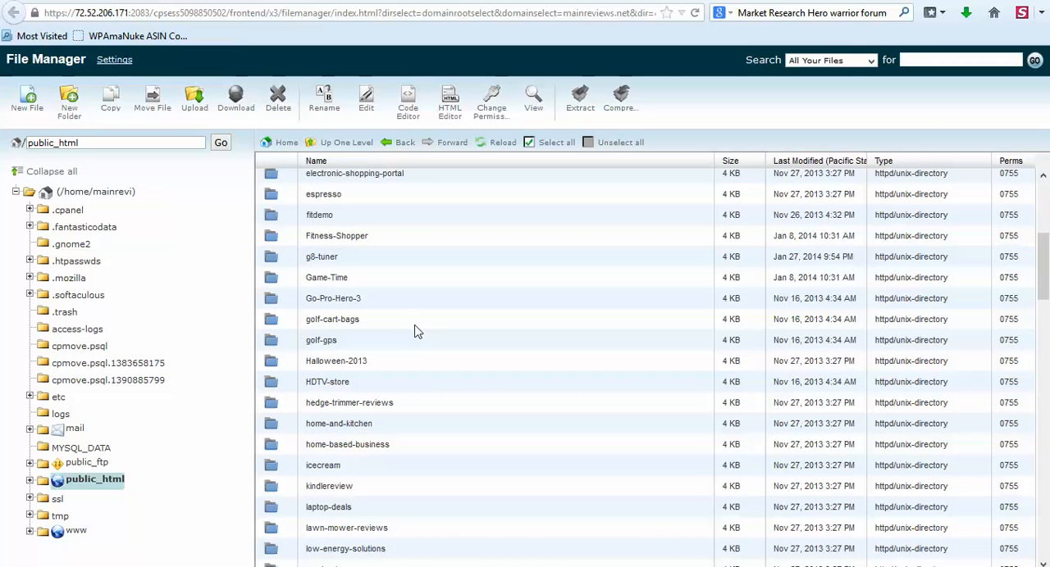
{"action": "scroll", "coordinate": [391, 340], "scroll_direction": "down", "scroll_amount": 5}
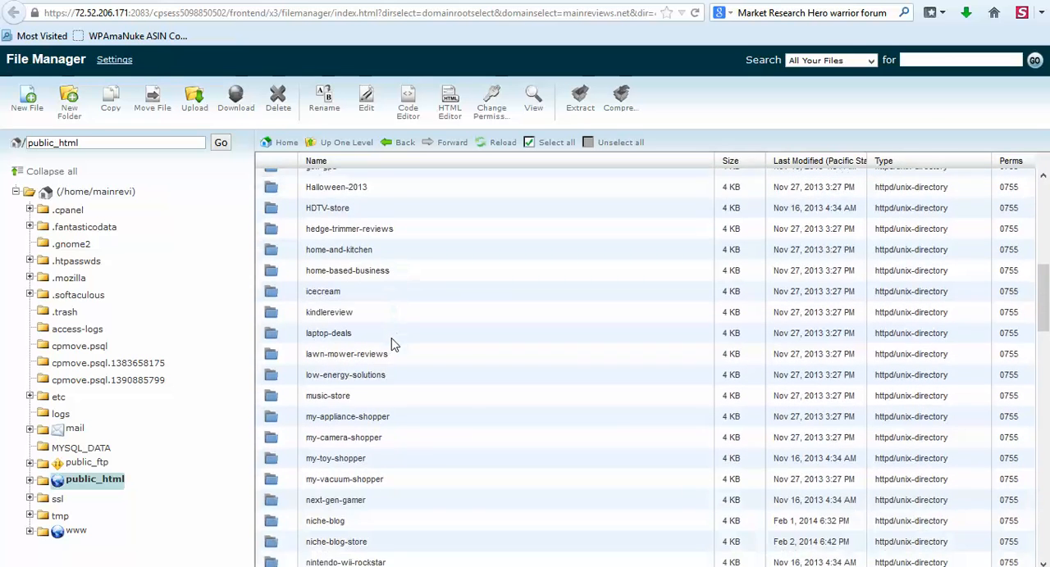
{"action": "scroll", "coordinate": [391, 345], "scroll_direction": "down", "scroll_amount": 3}
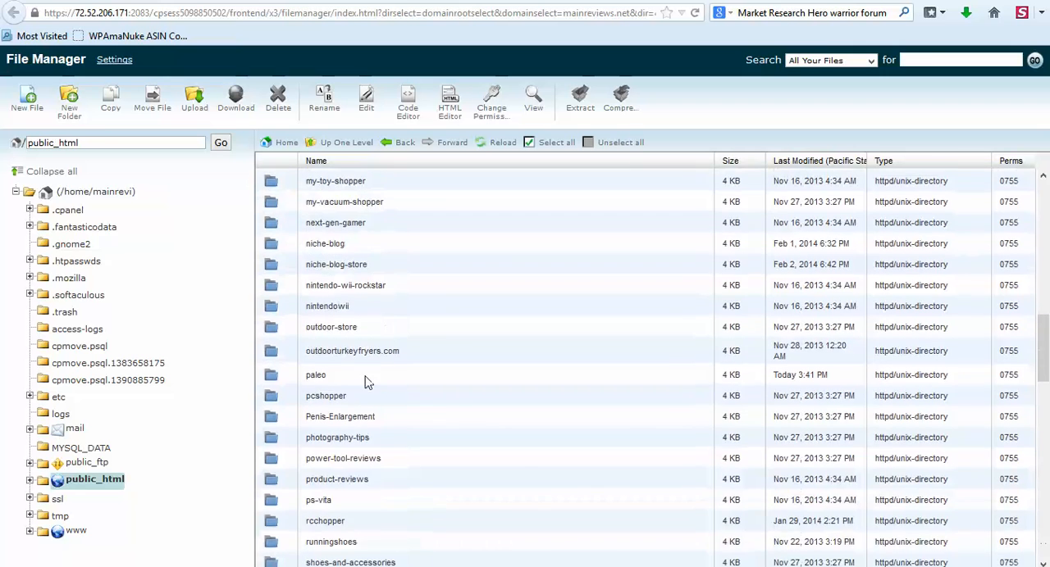
{"action": "double_click", "coordinate": [274, 377]}
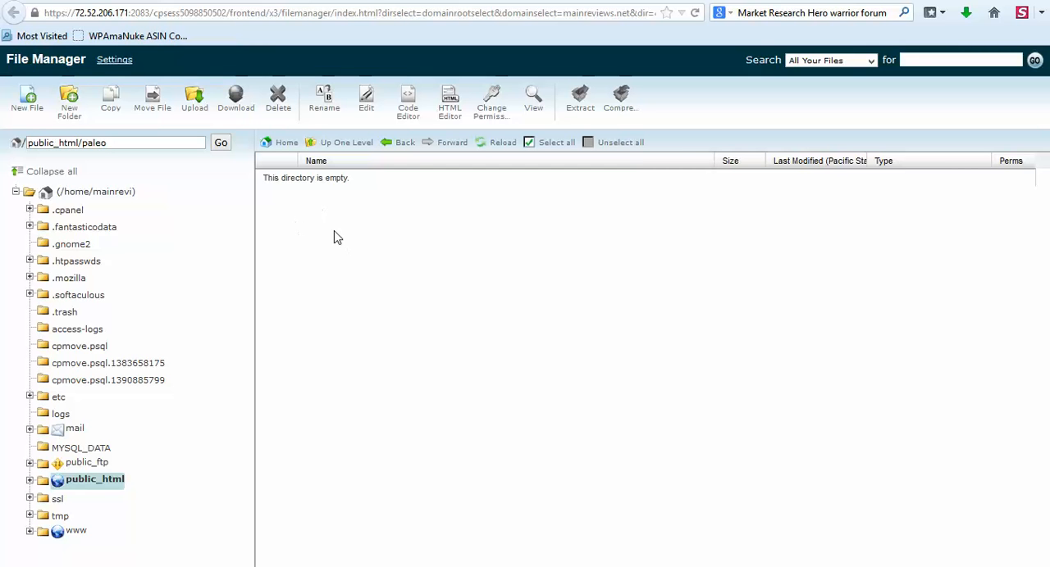
Upload the paleodiet ZIP file from the Wordpress File & SQL folder into public_html/paleo.
{"action": "left_click", "coordinate": [72, 107]}
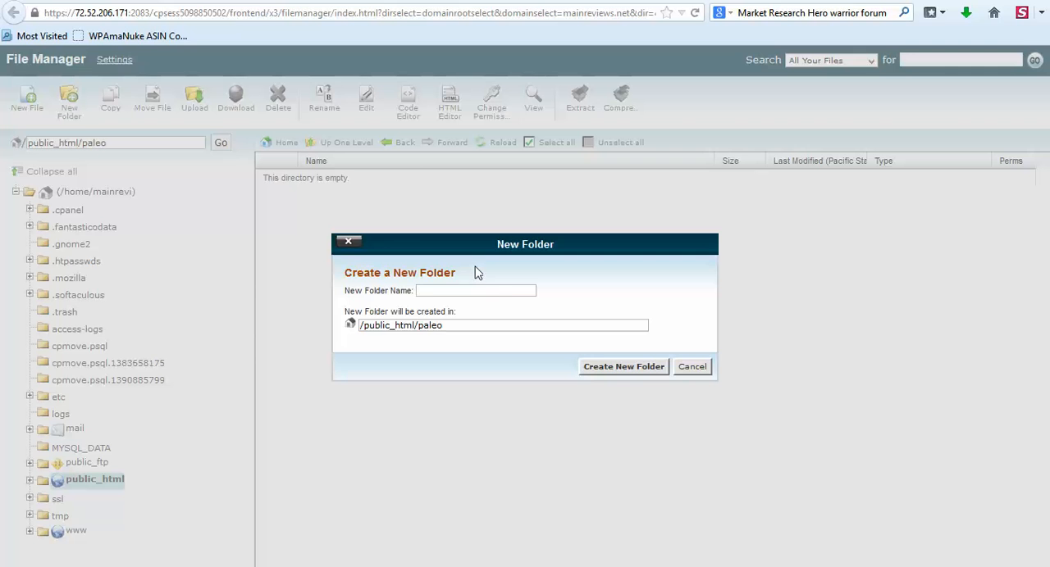
{"action": "left_click", "coordinate": [691, 369]}
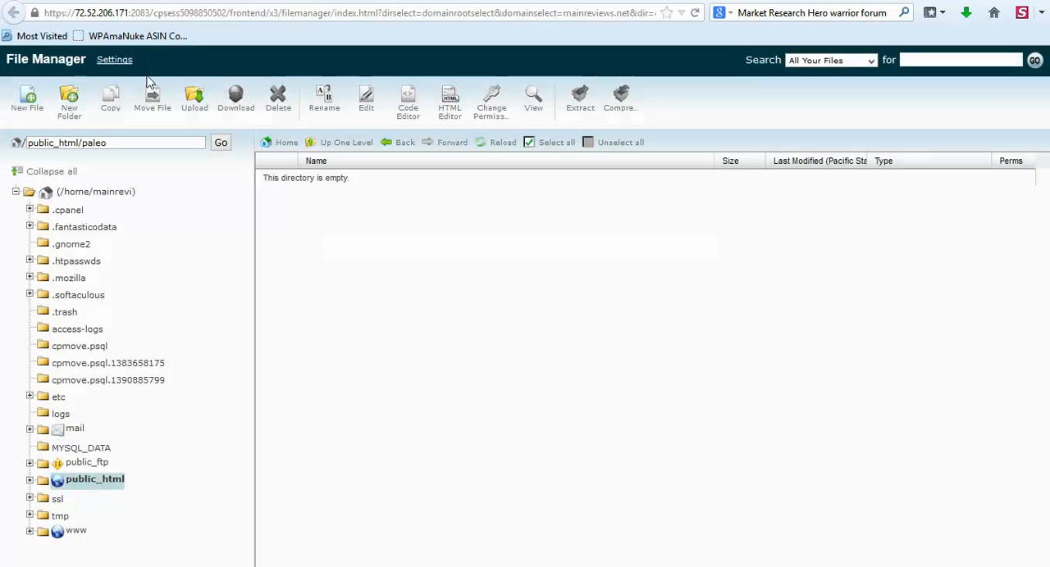
{"action": "left_click", "coordinate": [197, 102]}
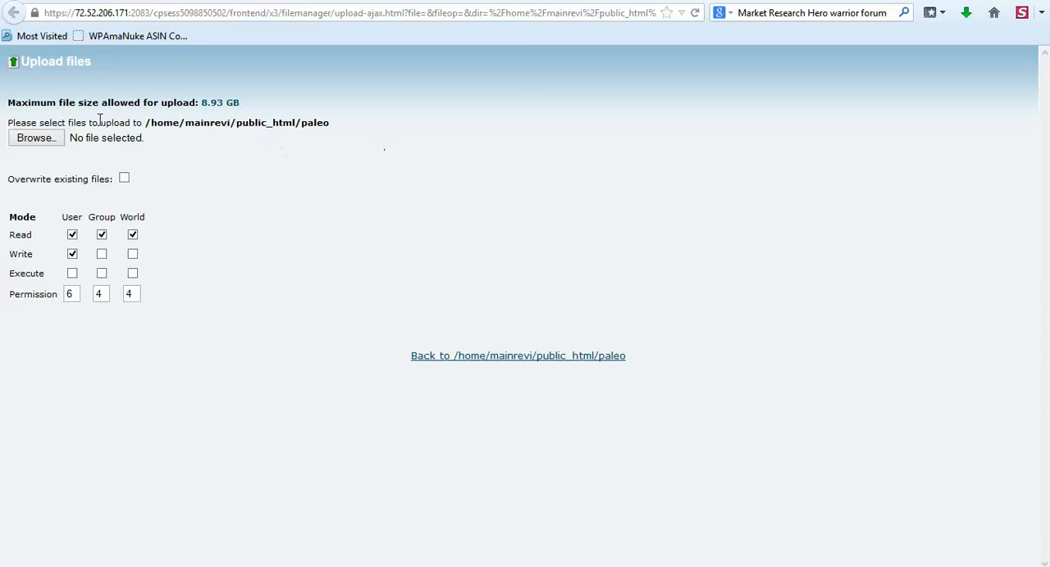
{"action": "left_click", "coordinate": [33, 141]}
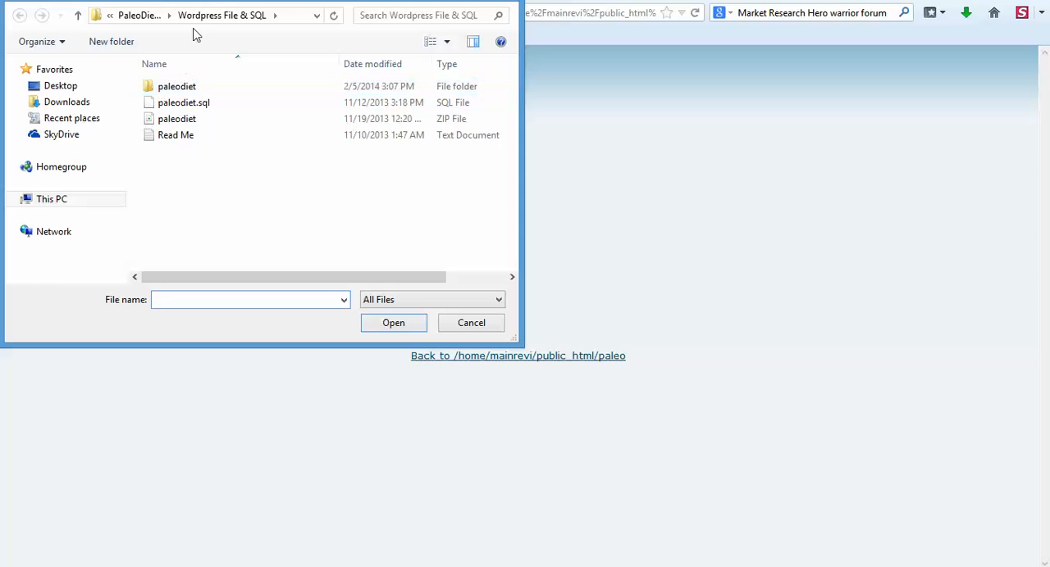
{"action": "left_click_drag", "start_coordinate": [232, 0], "coordinate": [271, 37]}
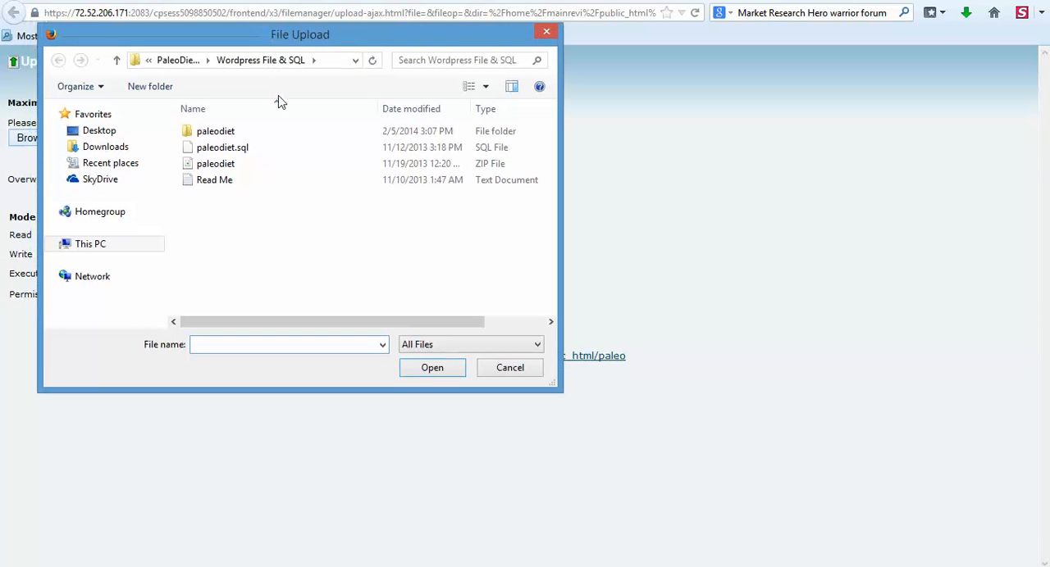
{"action": "left_click", "coordinate": [228, 167]}
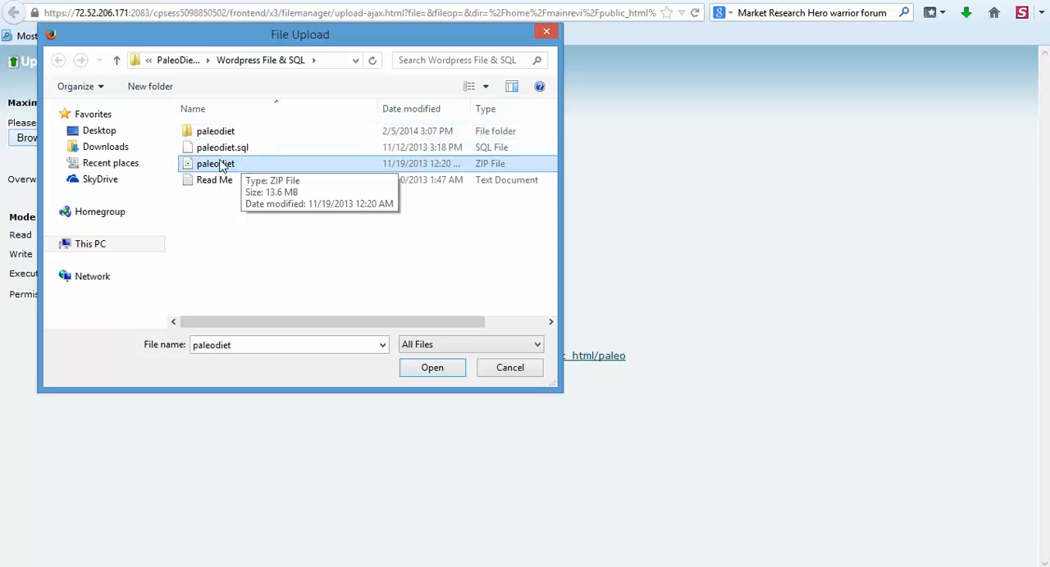
{"action": "left_click", "coordinate": [421, 369]}
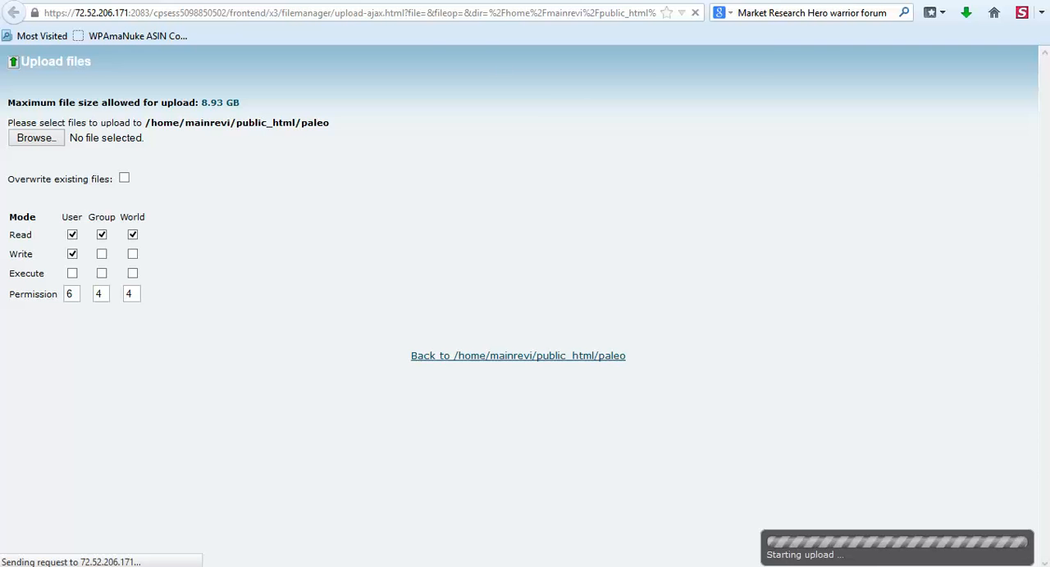
Return to the cPanel home page, launch phpMyAdmin and open the mainrevi_paleo database.
{"action": "left_click", "coordinate": [369, 0]}
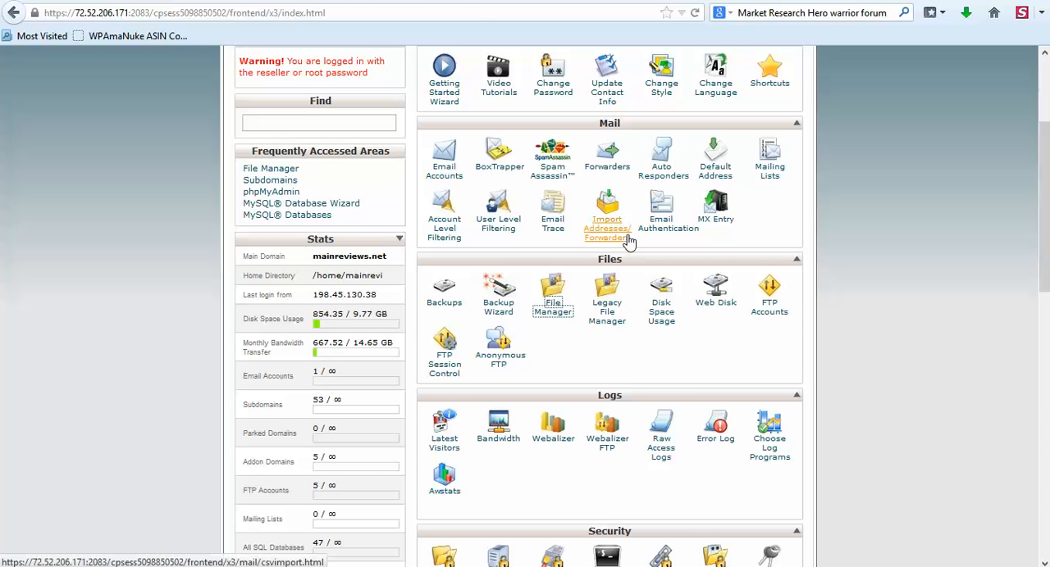
{"action": "scroll", "coordinate": [628, 243], "scroll_direction": "down", "scroll_amount": 10}
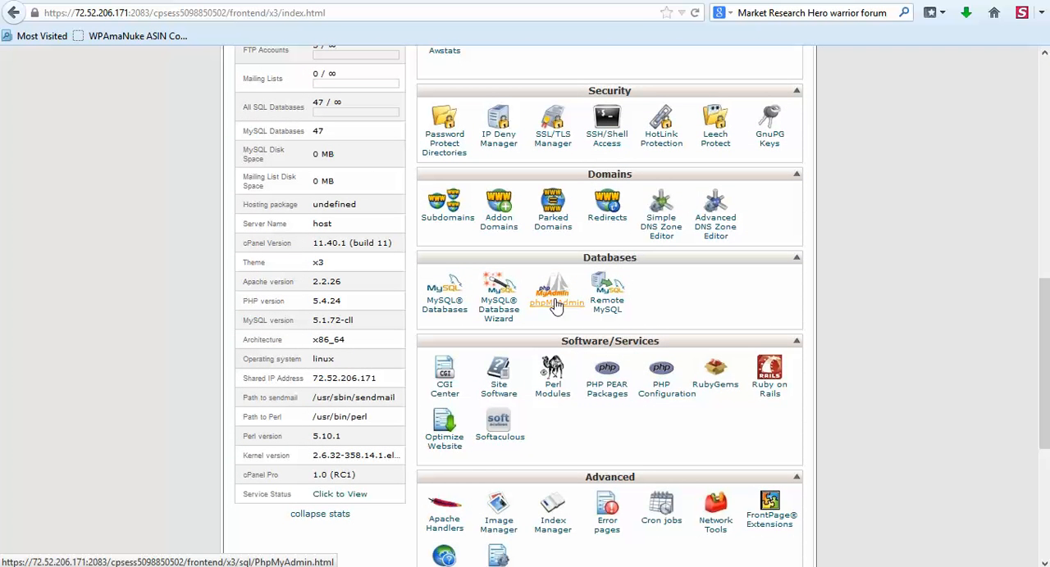
{"action": "left_click", "coordinate": [556, 303]}
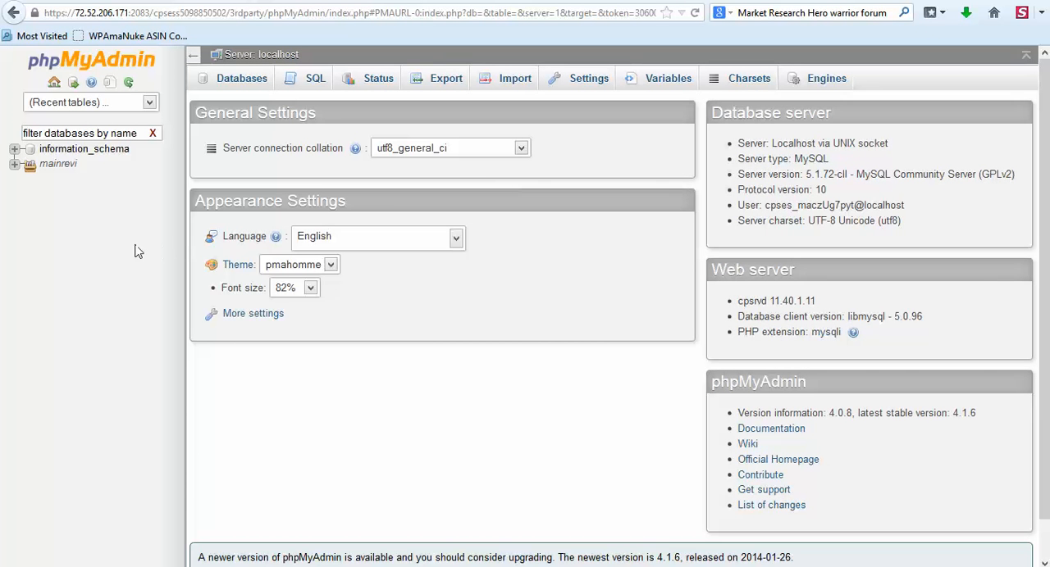
{"action": "left_click", "coordinate": [13, 165]}
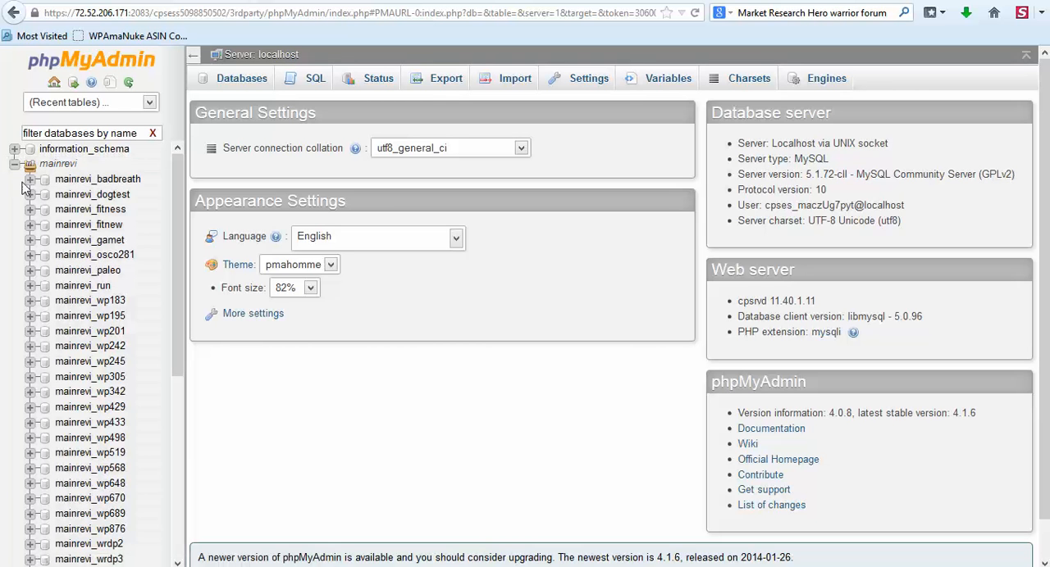
{"action": "left_click", "coordinate": [87, 275]}
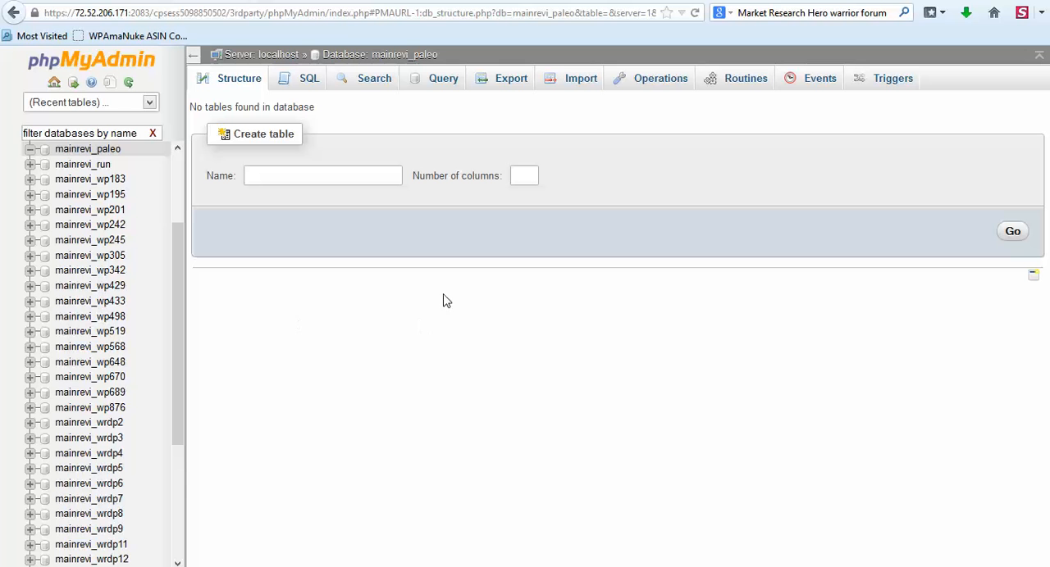
Import paleodiet.sql from the Wordpress File & SQL folder into the mainrevi_paleo database, keeping the SQL format and utf-8 character set.
{"action": "left_click", "coordinate": [577, 82]}
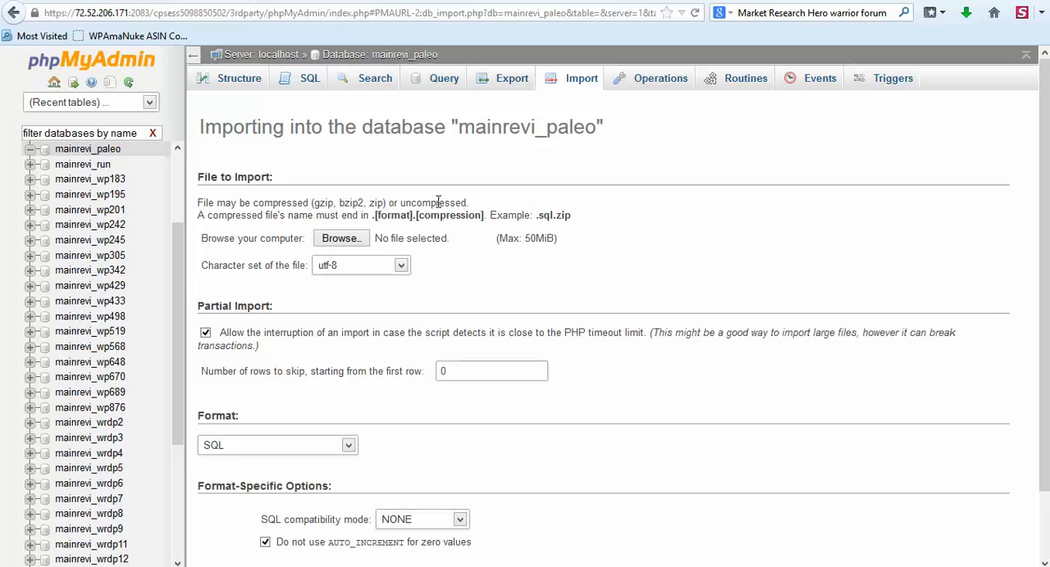
{"action": "left_click", "coordinate": [339, 240]}
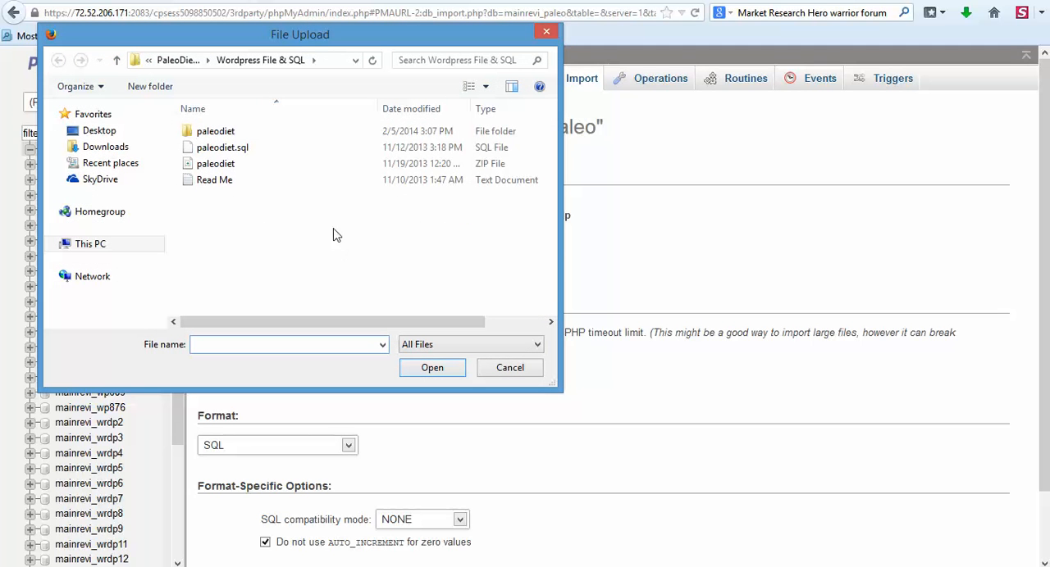
{"action": "left_click_drag", "start_coordinate": [323, 40], "coordinate": [387, 66]}
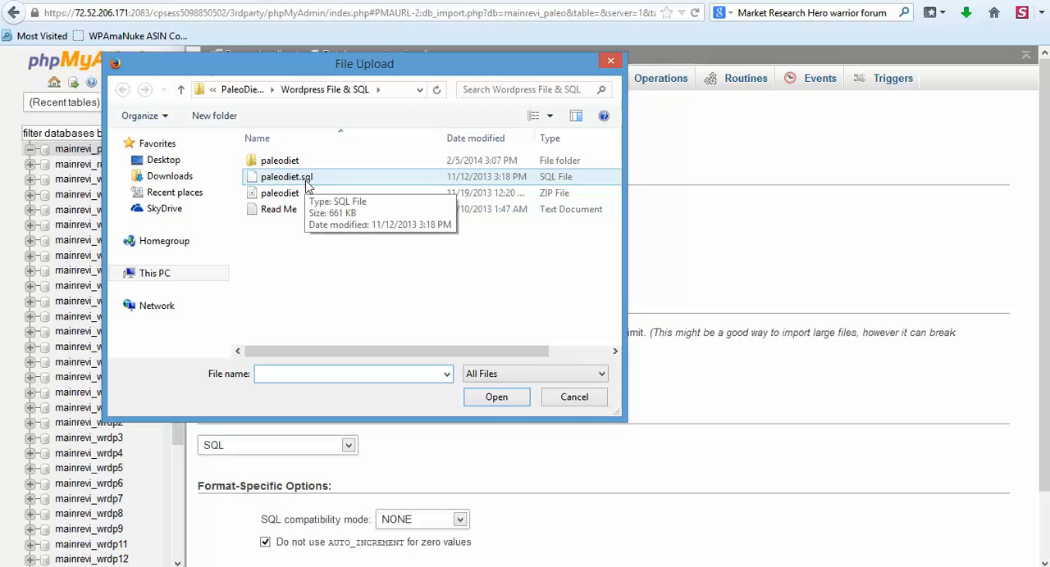
{"action": "left_click", "coordinate": [288, 179]}
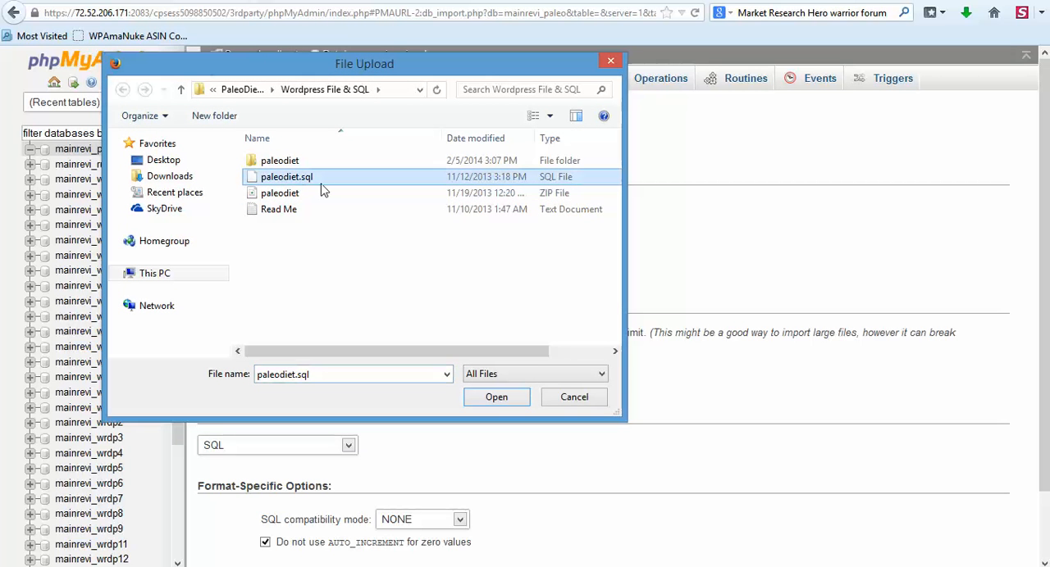
{"action": "left_click", "coordinate": [489, 398]}
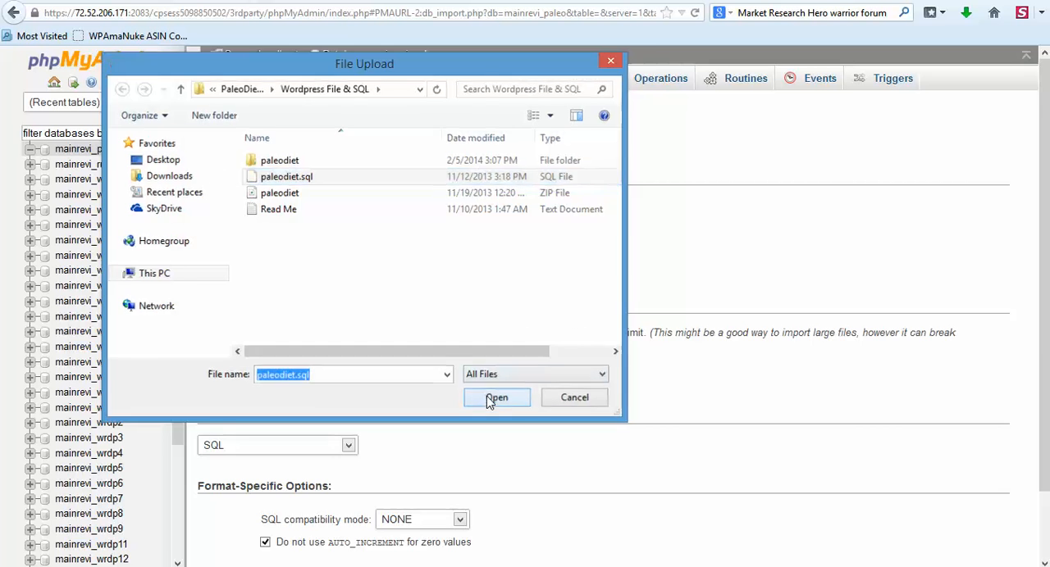
{"action": "scroll", "coordinate": [402, 373], "scroll_direction": "down", "scroll_amount": 2}
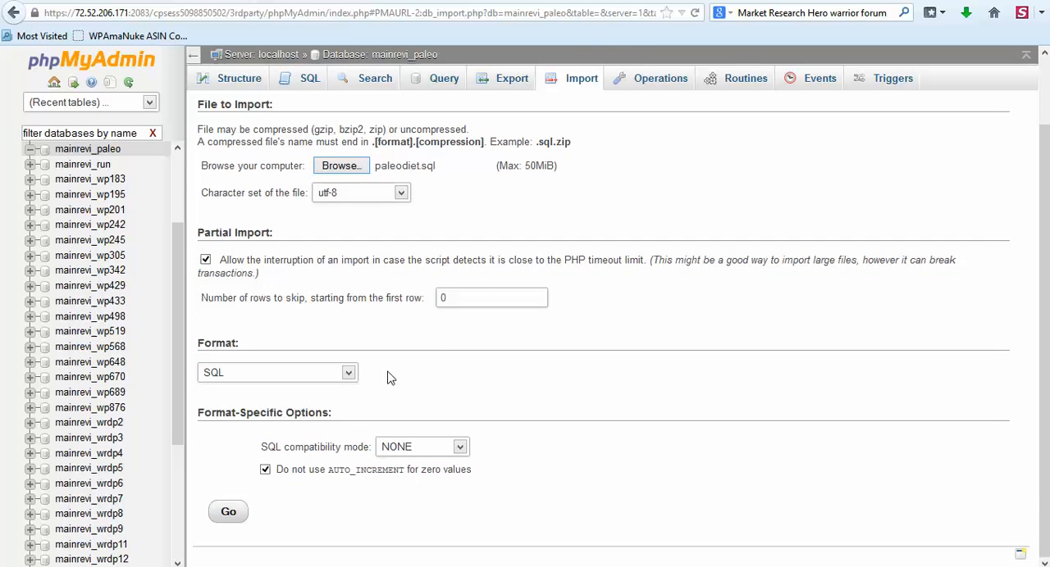
{"action": "left_click", "coordinate": [234, 512]}
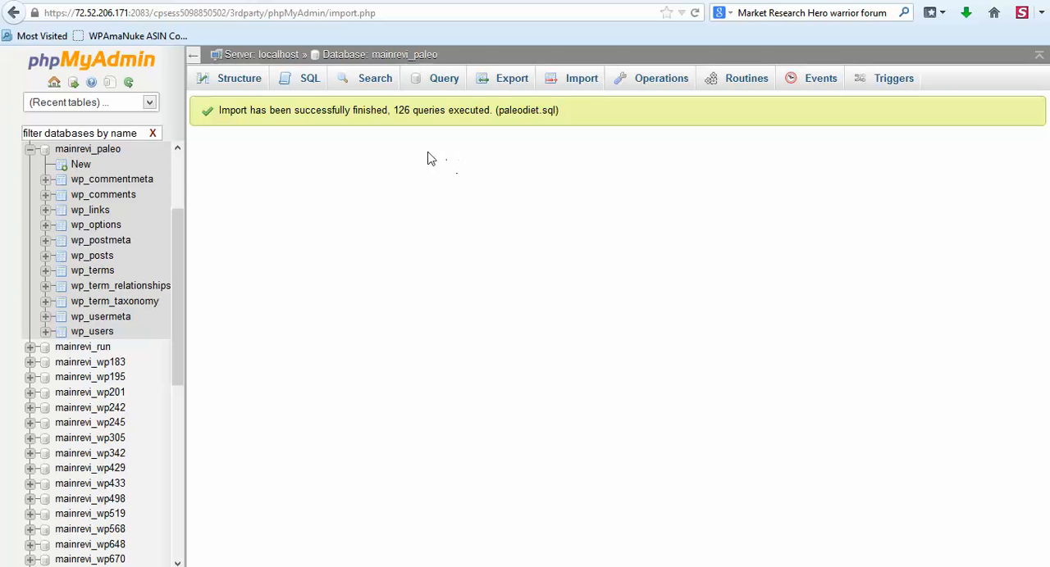
{"action": "left_click", "coordinate": [230, 83]}
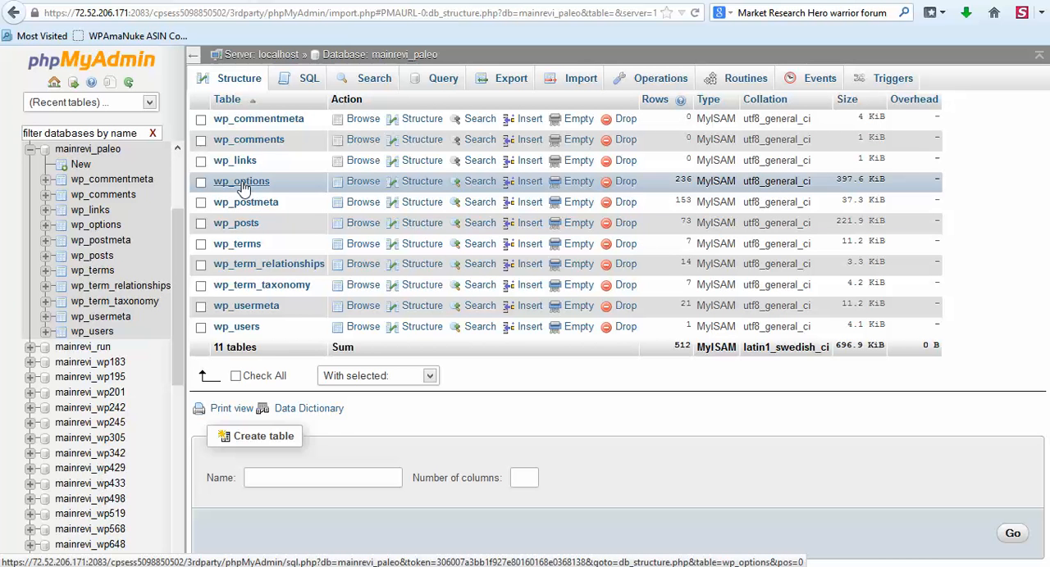
{"action": "left_click", "coordinate": [241, 182]}
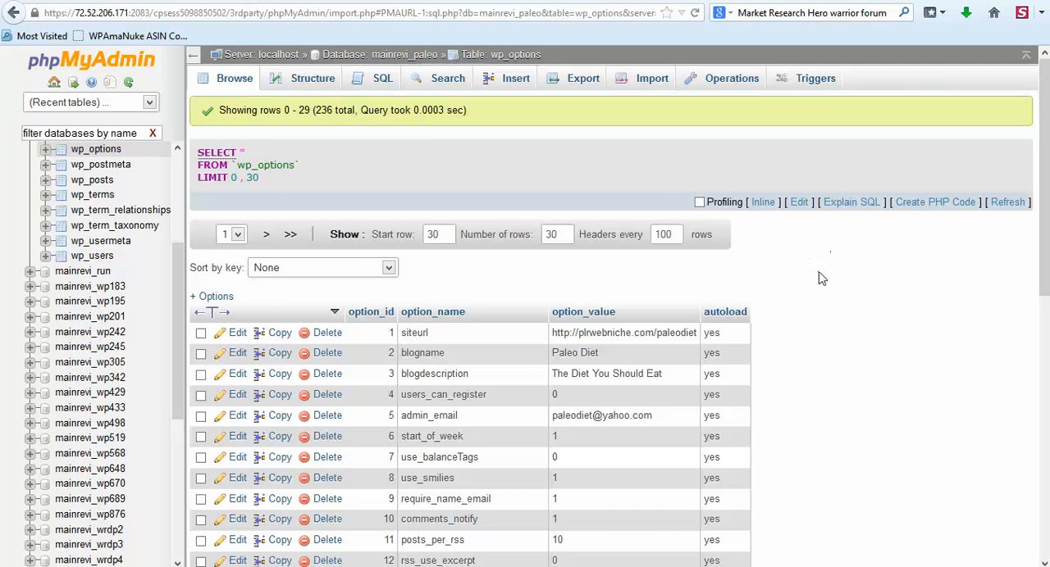
{"action": "scroll", "coordinate": [814, 283], "scroll_direction": "down", "scroll_amount": 2}
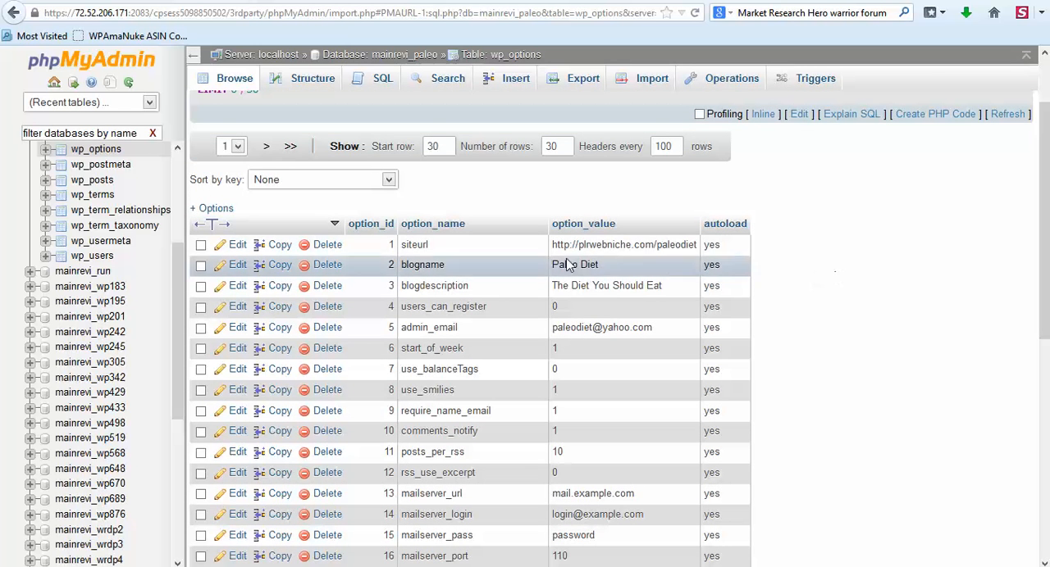
{"action": "left_click", "coordinate": [237, 250]}
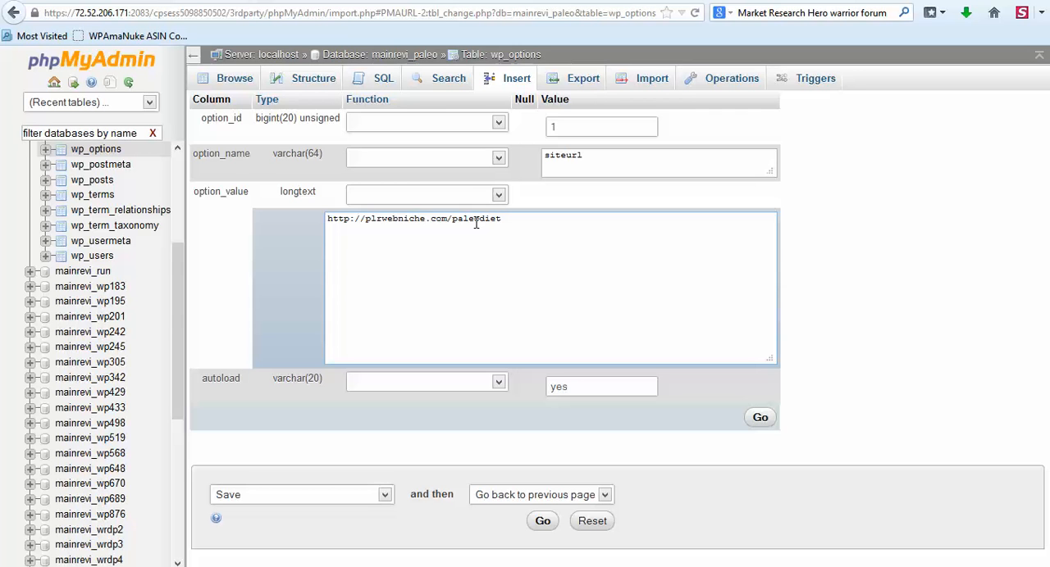
{"action": "key", "text": "ctrl+a"}
{"action": "type", "text": "http://mainreviews.net/paleo"}
{"action": "left_click", "coordinate": [541, 525]}
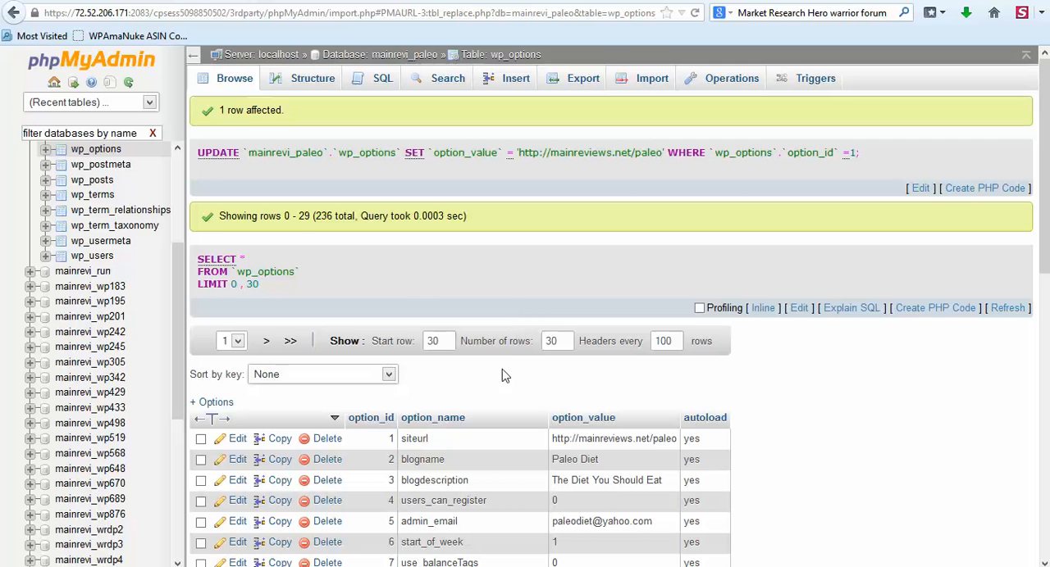
{"action": "scroll", "coordinate": [824, 391], "scroll_direction": "down", "scroll_amount": 8}
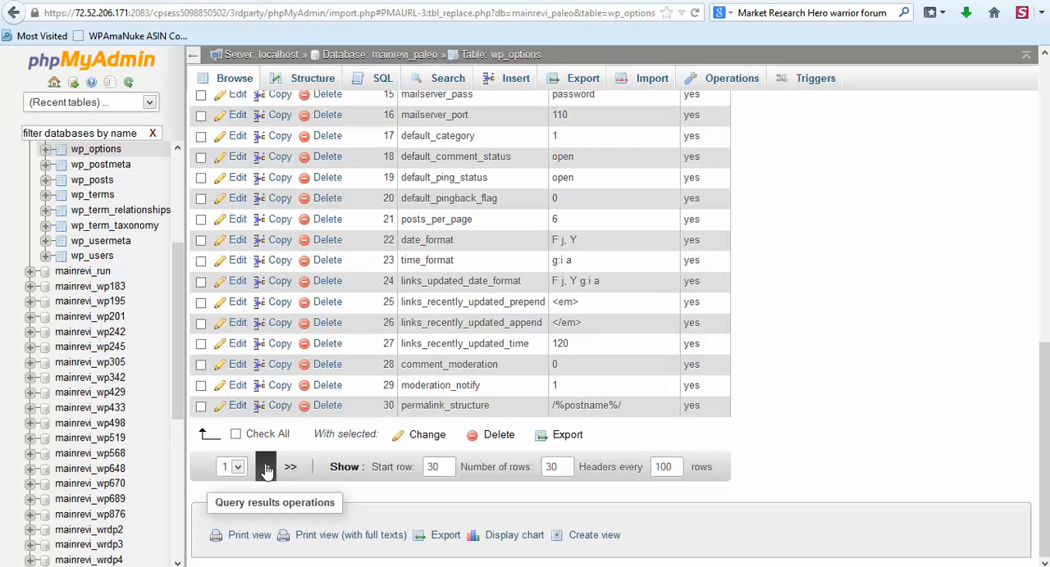
{"action": "left_click", "coordinate": [267, 470]}
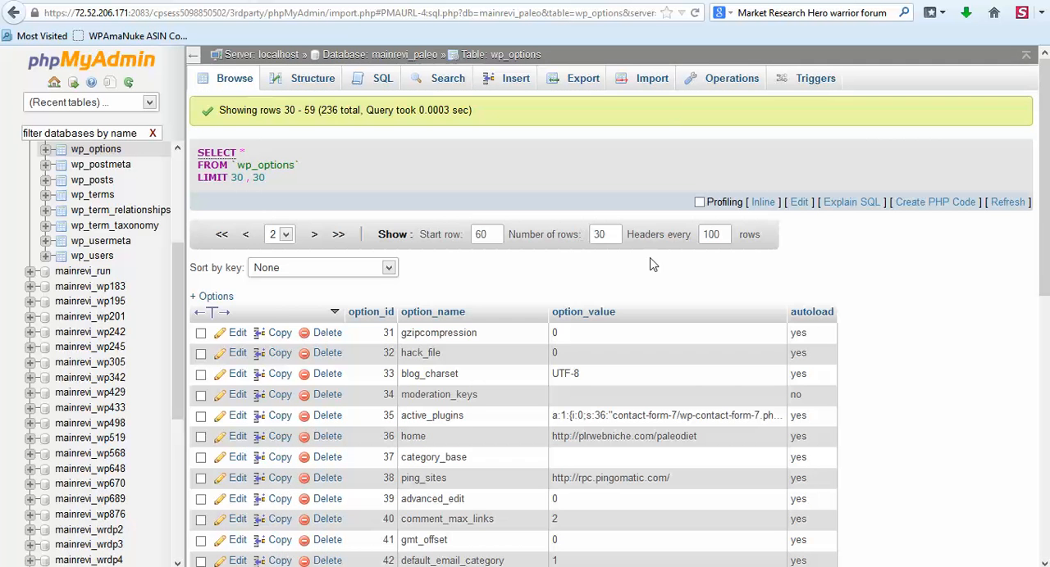
{"action": "scroll", "coordinate": [892, 295], "scroll_direction": "down", "scroll_amount": 1}
{"action": "scroll", "coordinate": [893, 296], "scroll_direction": "down", "scroll_amount": 4}
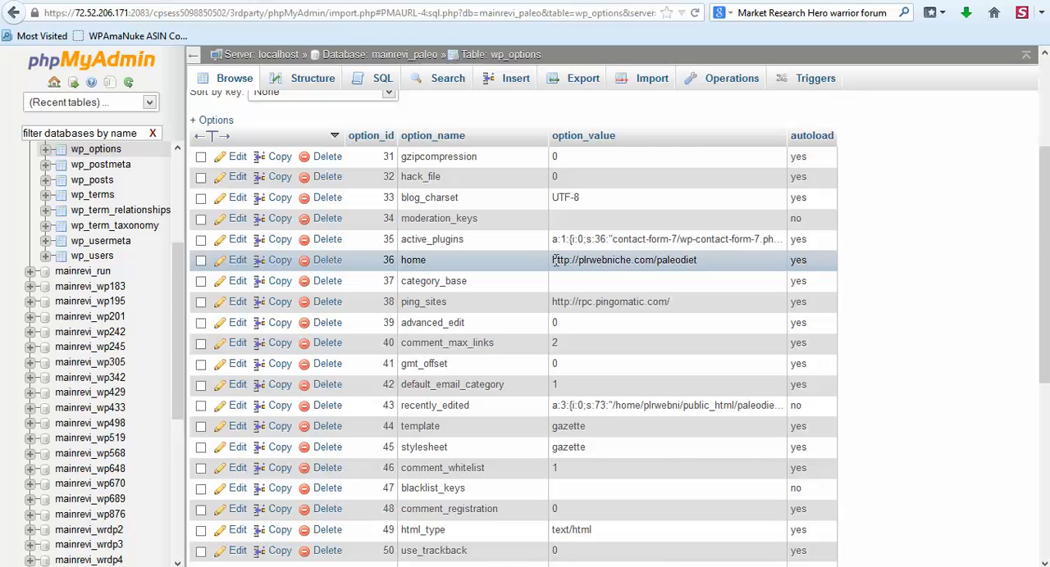
{"action": "left_click_drag", "start_coordinate": [552, 261], "coordinate": [702, 265]}
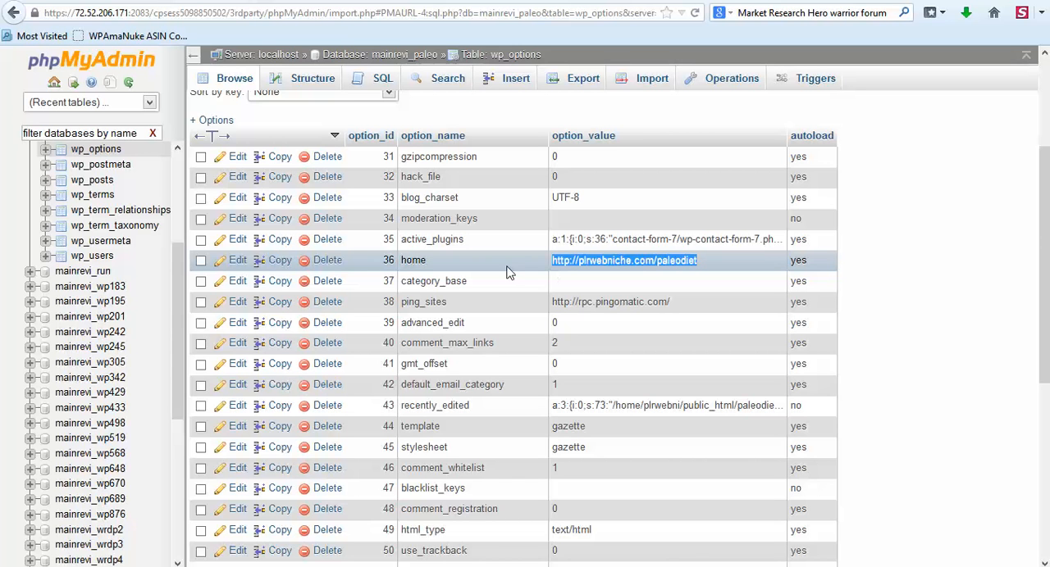
{"action": "left_click", "coordinate": [237, 261]}
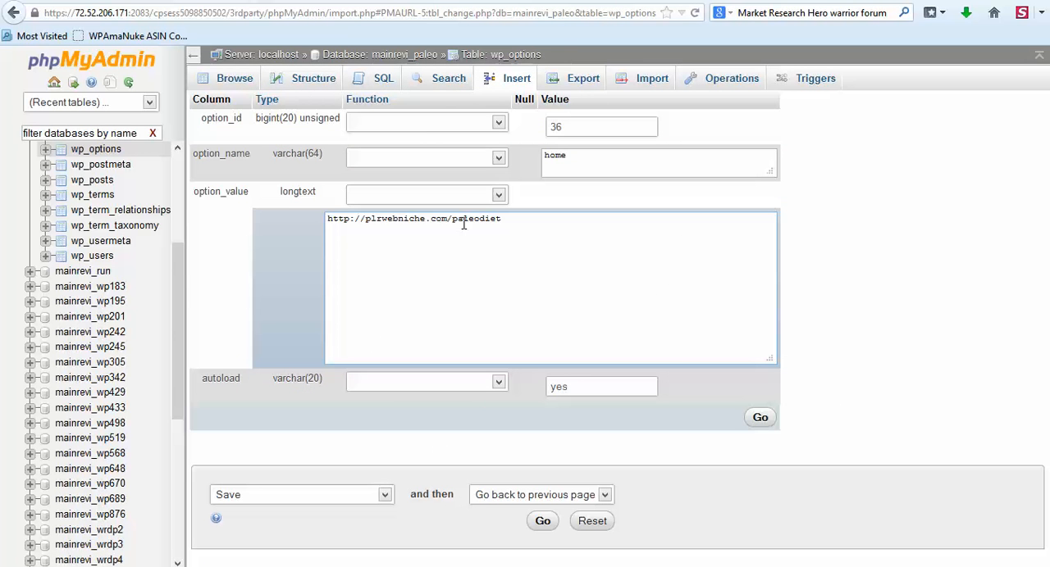
{"action": "key", "text": "ctrl+a"}
{"action": "type", "text": "http://mainreviews.net/paleo"}
{"action": "left_click", "coordinate": [543, 522]}
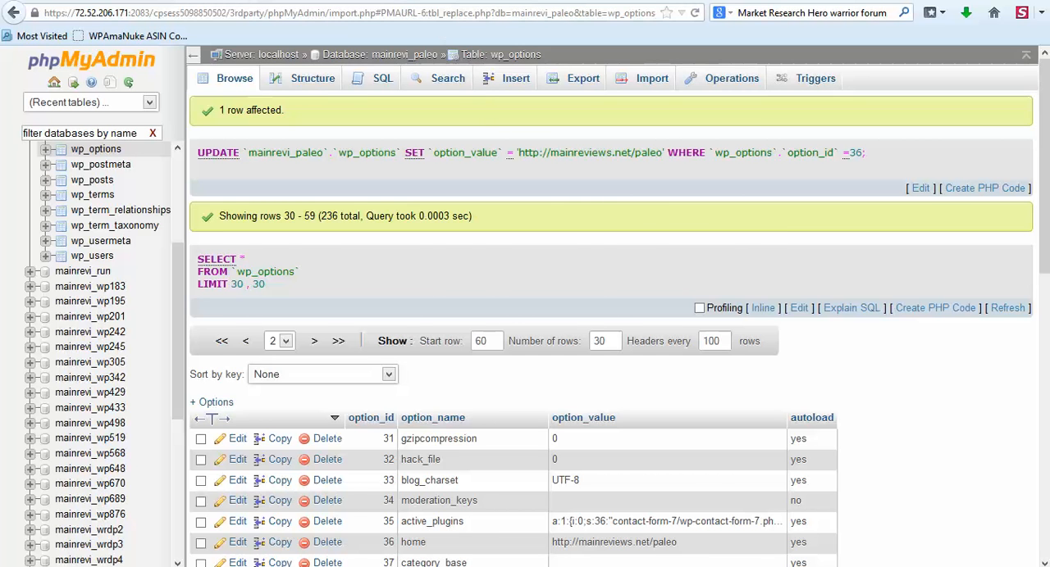
Switch to the cPanel File Manager, extract paleodiet.zip into /public_html/paleo and reload the file listing.
{"action": "left_click", "coordinate": [387, 0]}
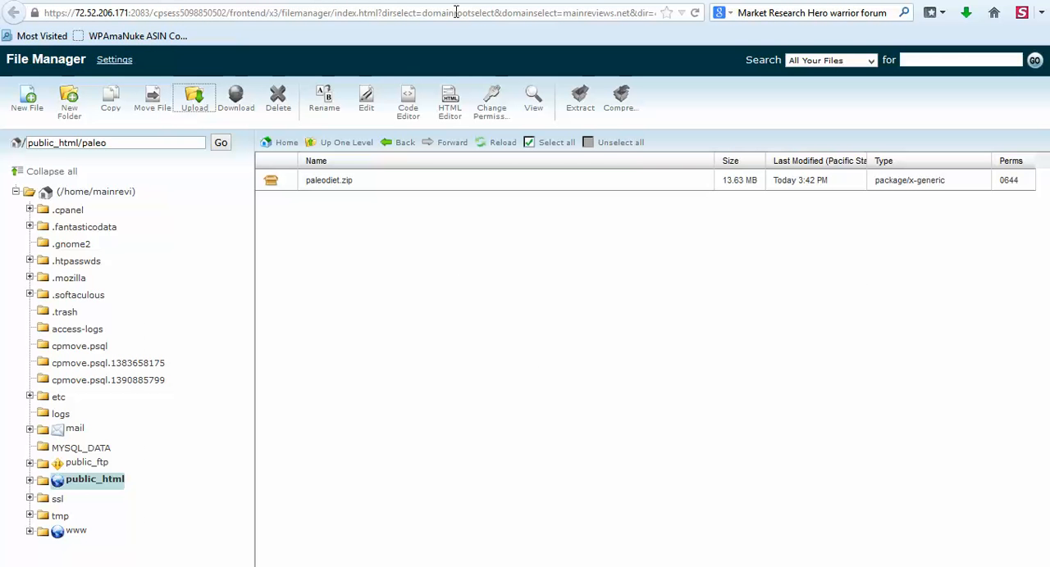
{"action": "left_click", "coordinate": [336, 187]}
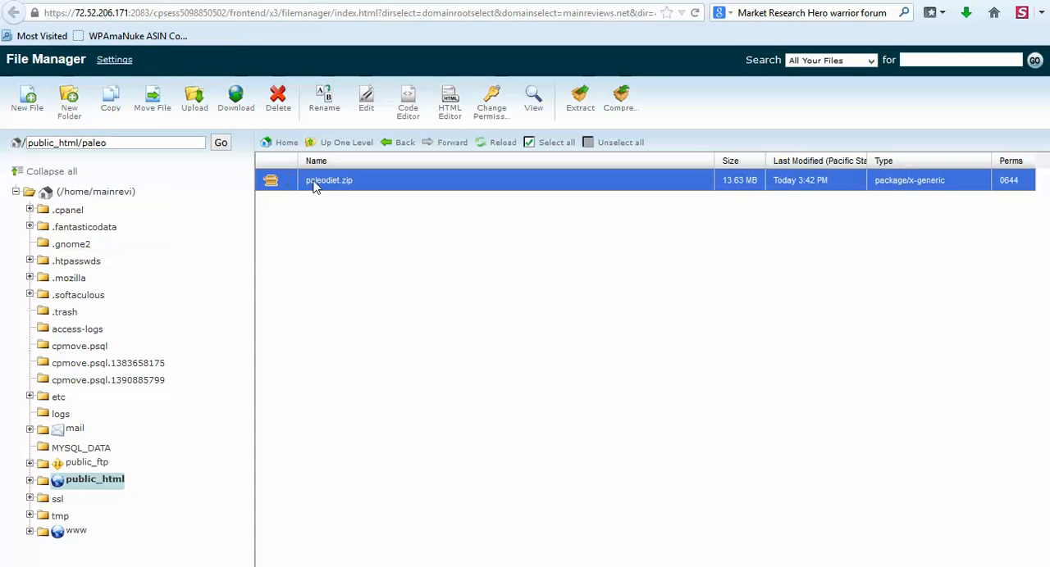
{"action": "left_click", "coordinate": [581, 113]}
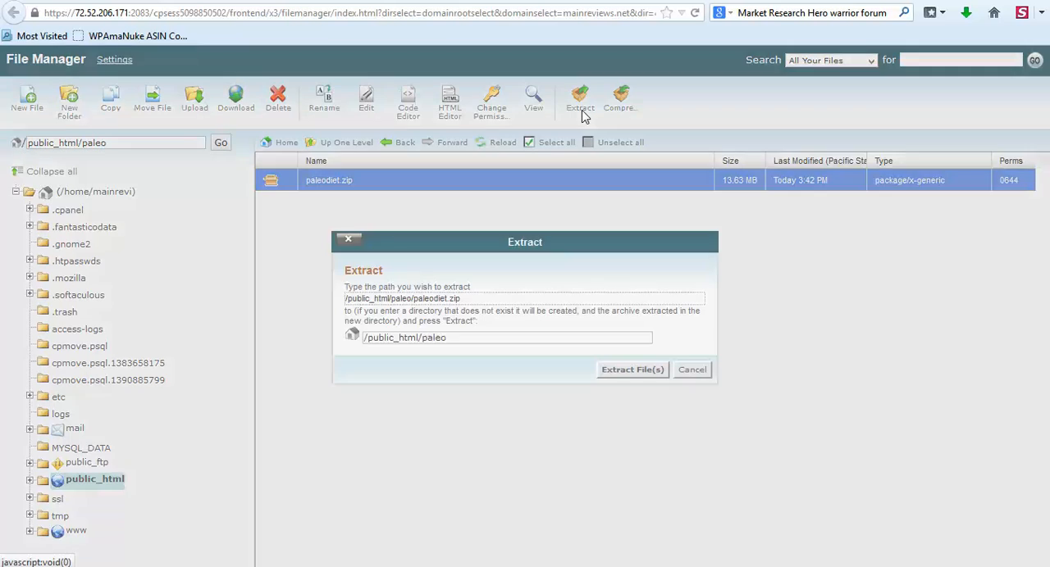
{"action": "left_click", "coordinate": [625, 371]}
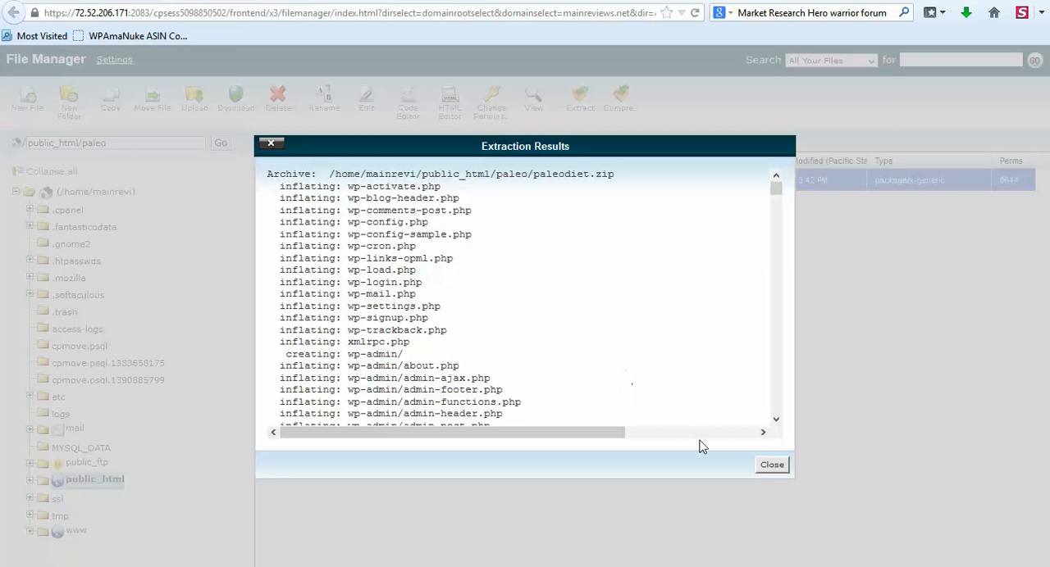
{"action": "left_click", "coordinate": [776, 465]}
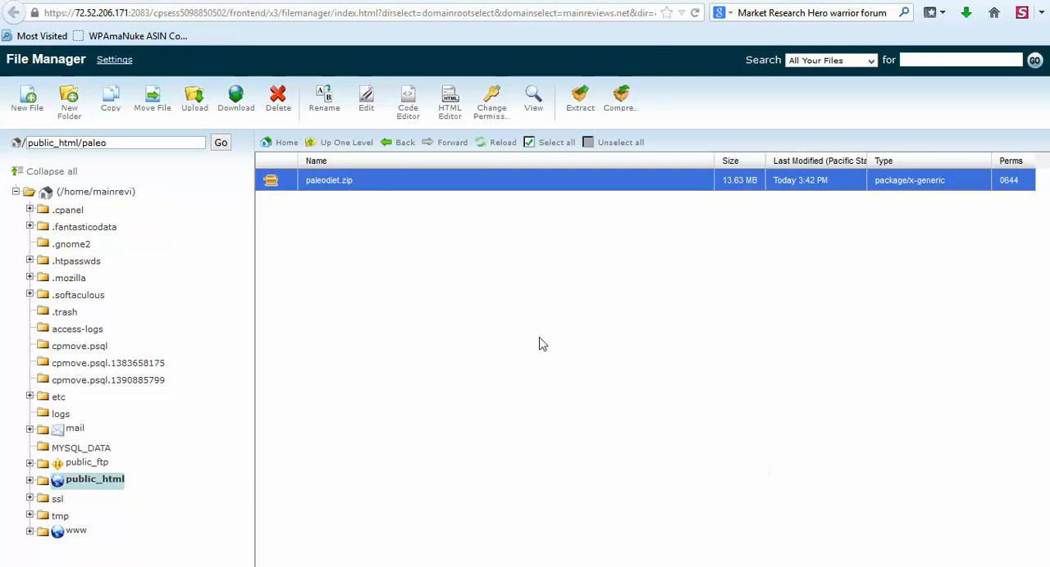
{"action": "left_click", "coordinate": [485, 145]}
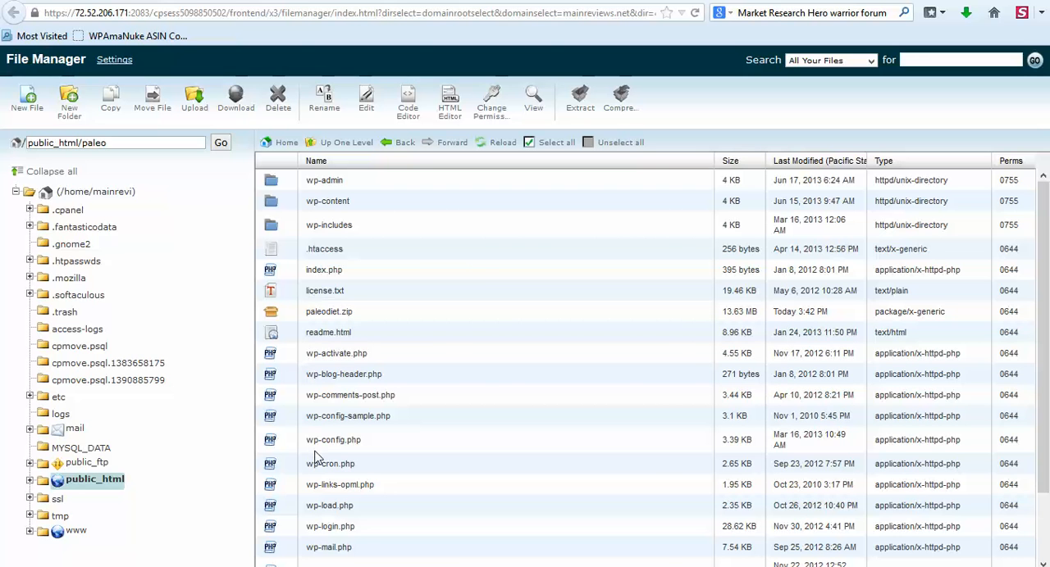
Delete paleodiet.zip from the public_html/paleo folder.
{"action": "left_click", "coordinate": [327, 313]}
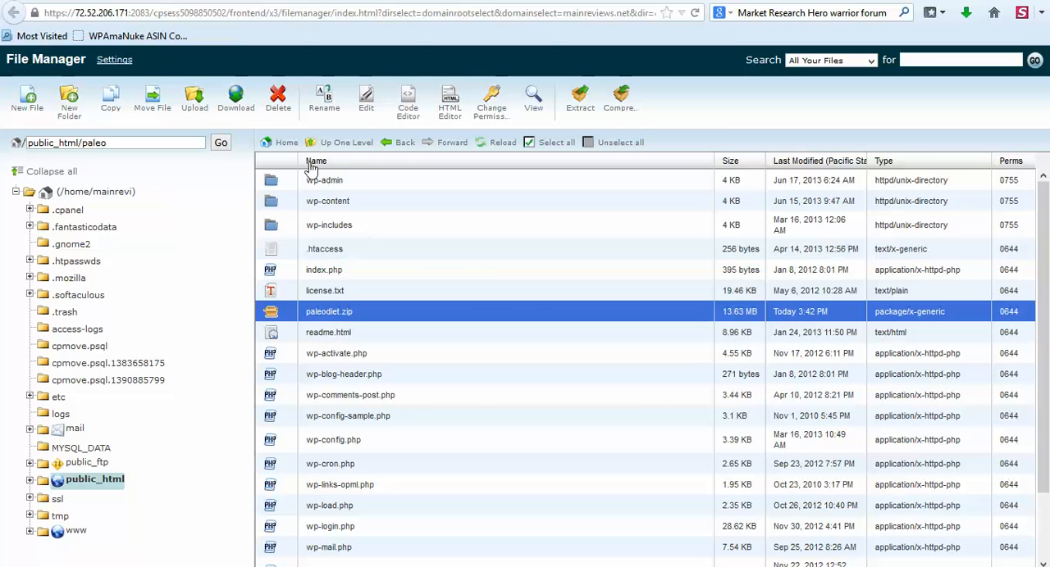
{"action": "left_click", "coordinate": [280, 103]}
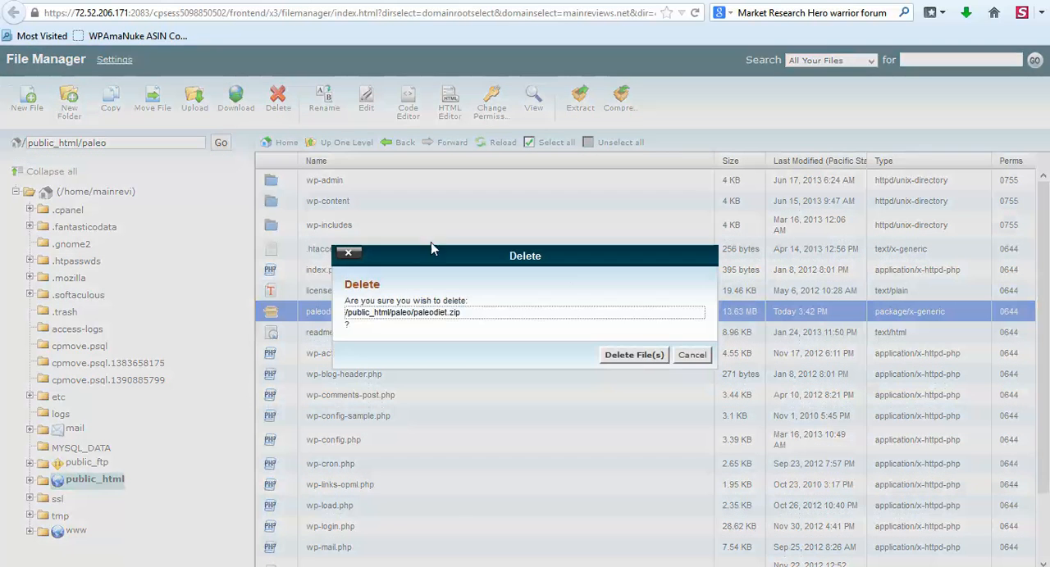
{"action": "left_click", "coordinate": [641, 355]}
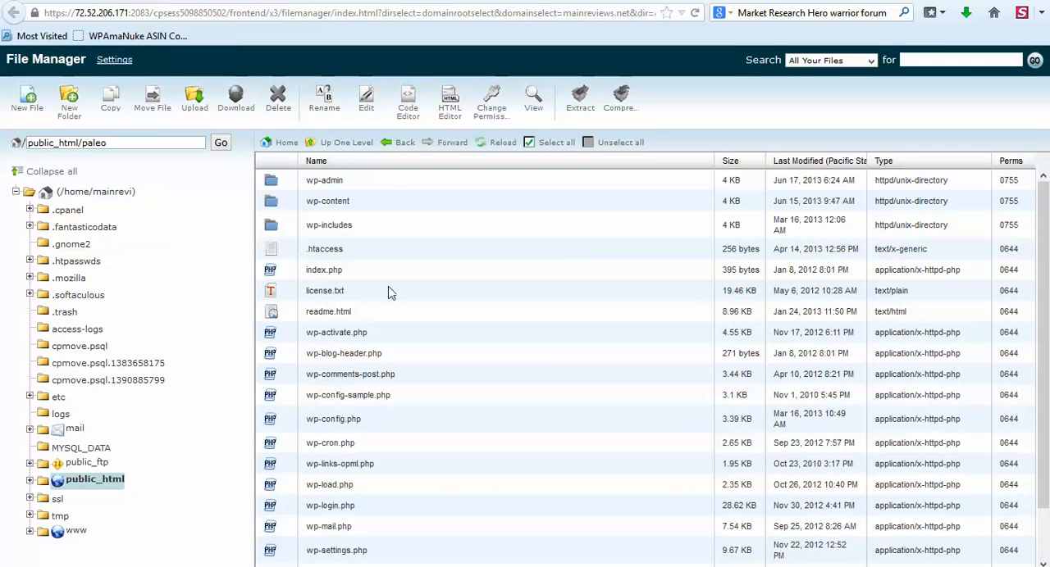
Open wp-config.php from public_html/paleo in the text editor with utf-8 encoding and go to its MySQL settings.
{"action": "scroll", "coordinate": [377, 316], "scroll_direction": "down", "scroll_amount": 2}
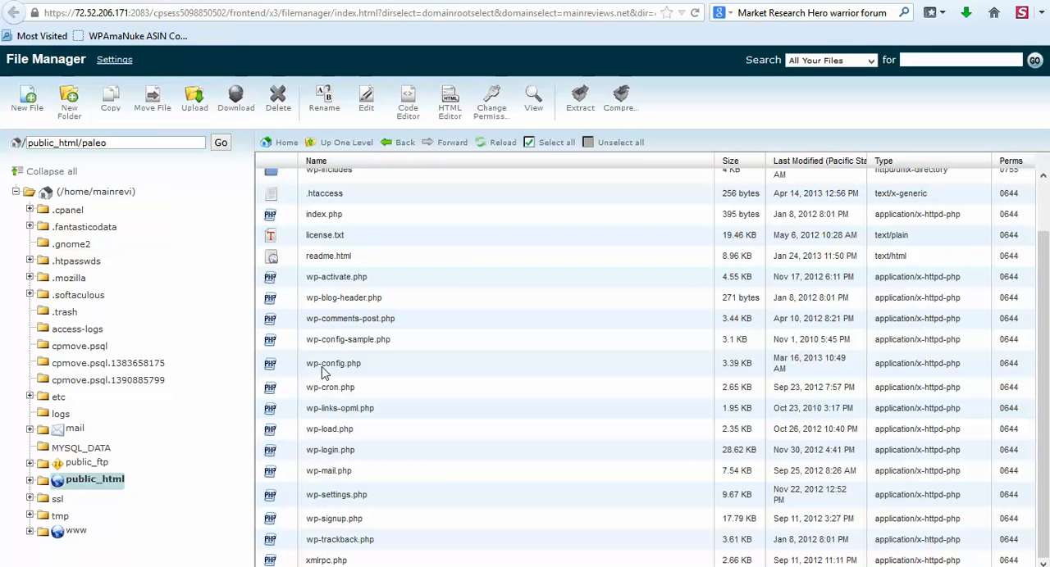
{"action": "left_click", "coordinate": [318, 369]}
{"action": "right_click", "coordinate": [314, 369]}
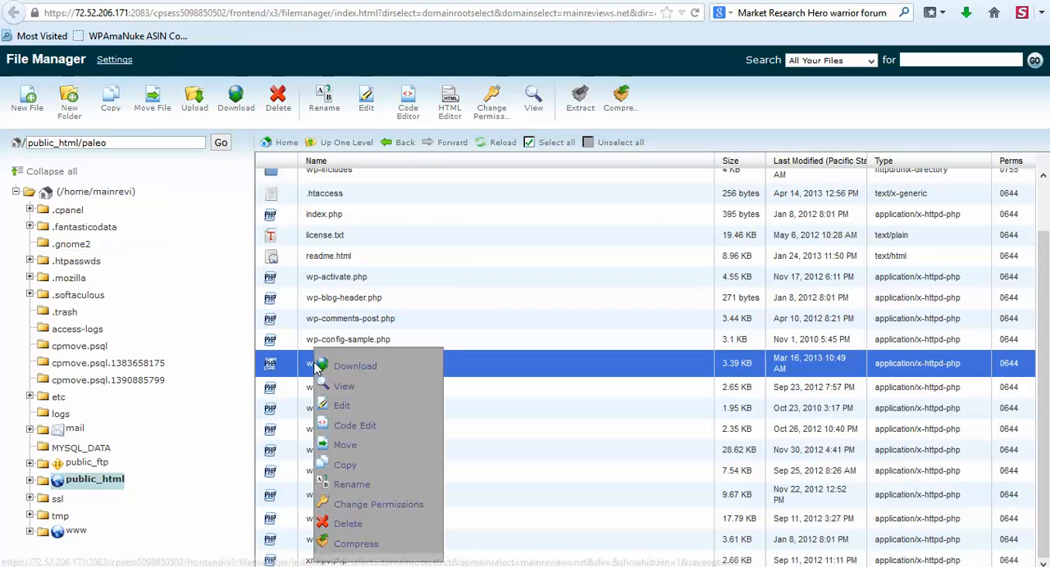
{"action": "left_click", "coordinate": [339, 410]}
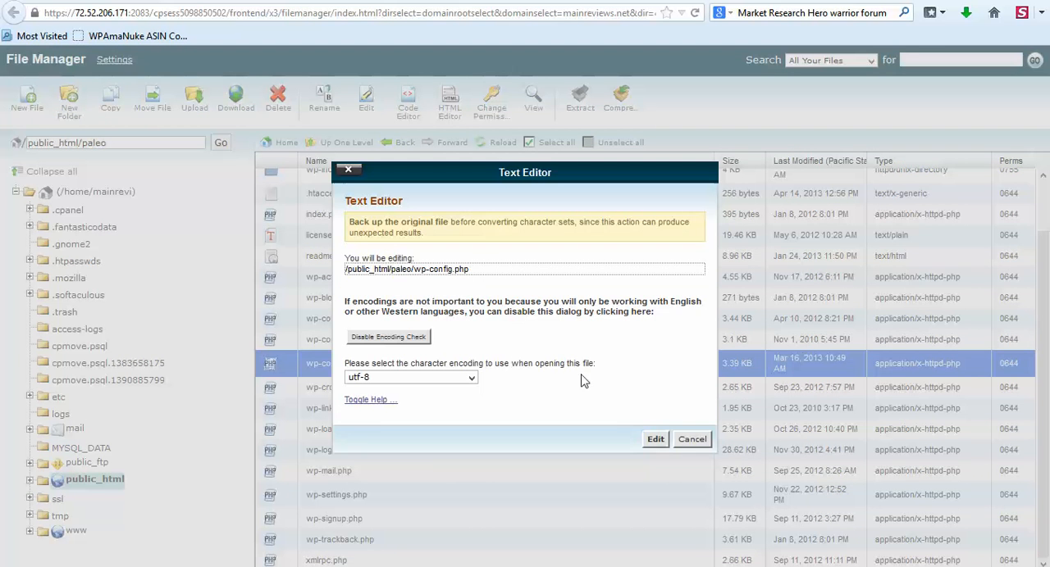
{"action": "left_click", "coordinate": [655, 439]}
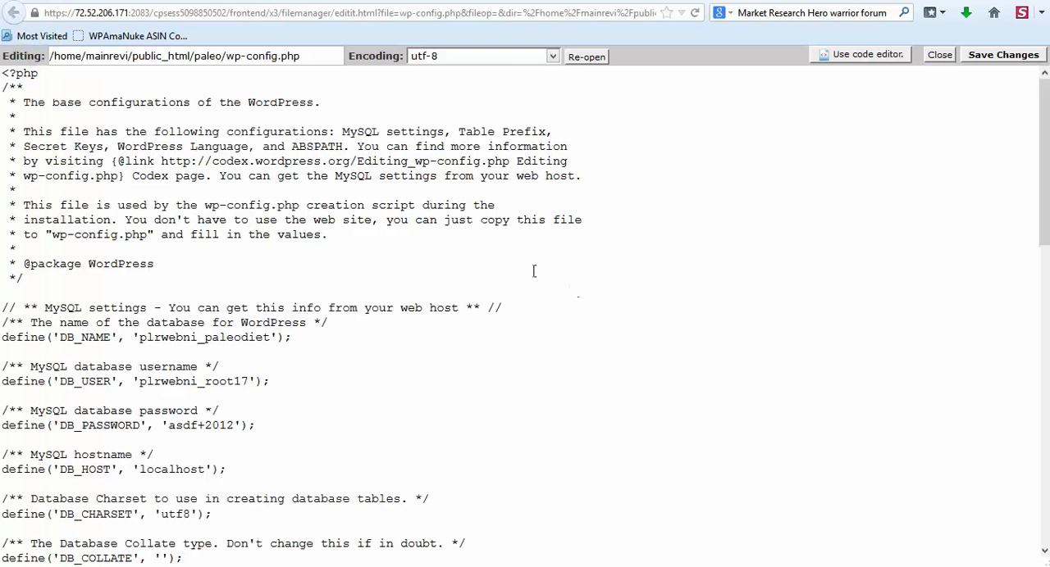
{"action": "scroll", "coordinate": [407, 328], "scroll_direction": "down", "scroll_amount": 1}
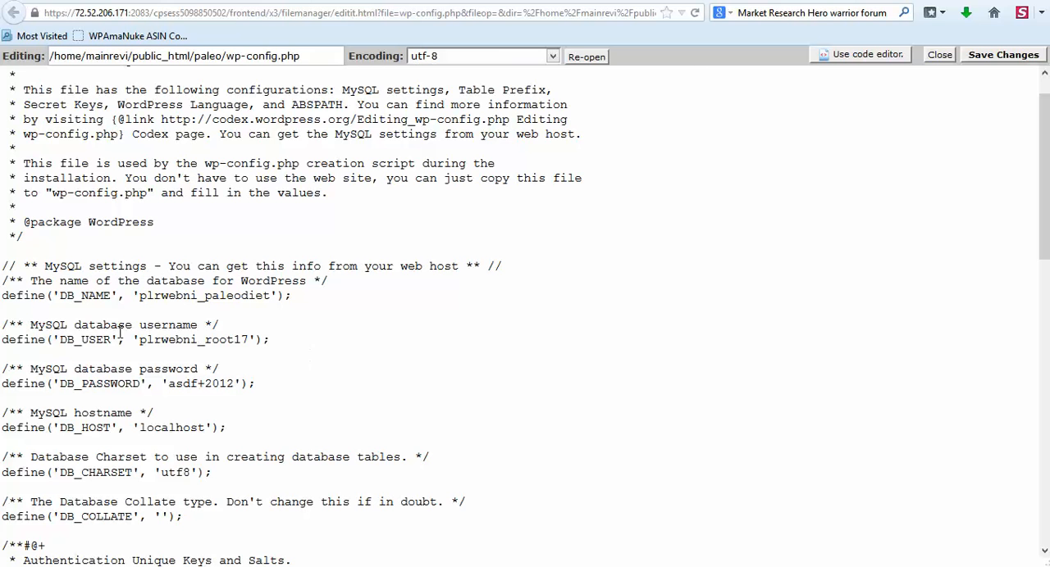
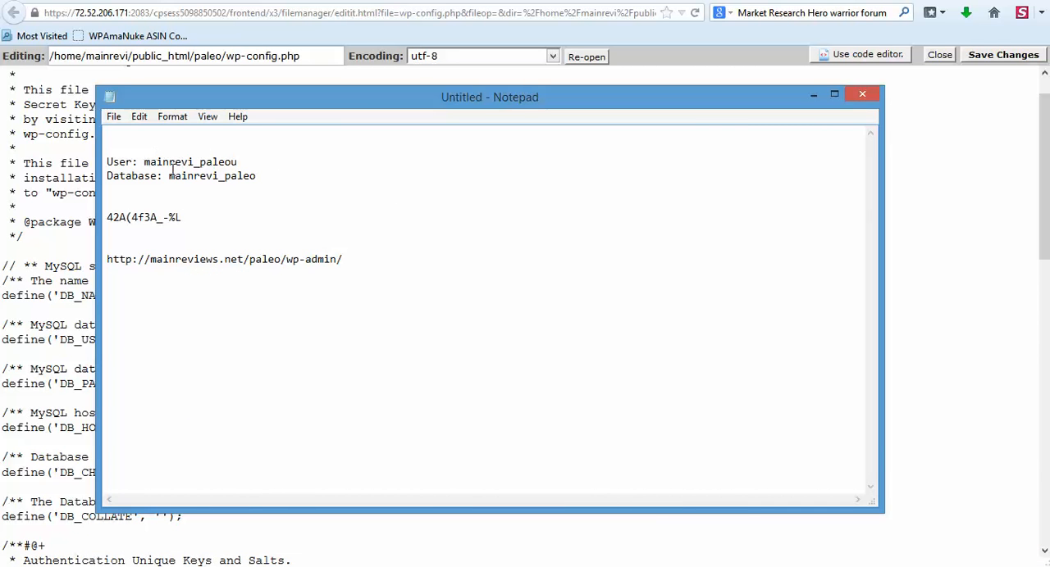
Copy the database name mainrevi_paleo from the Notepad notes and set it as the DB_NAME value in wp-config.php.
{"action": "left_click_drag", "start_coordinate": [175, 176], "coordinate": [247, 176]}
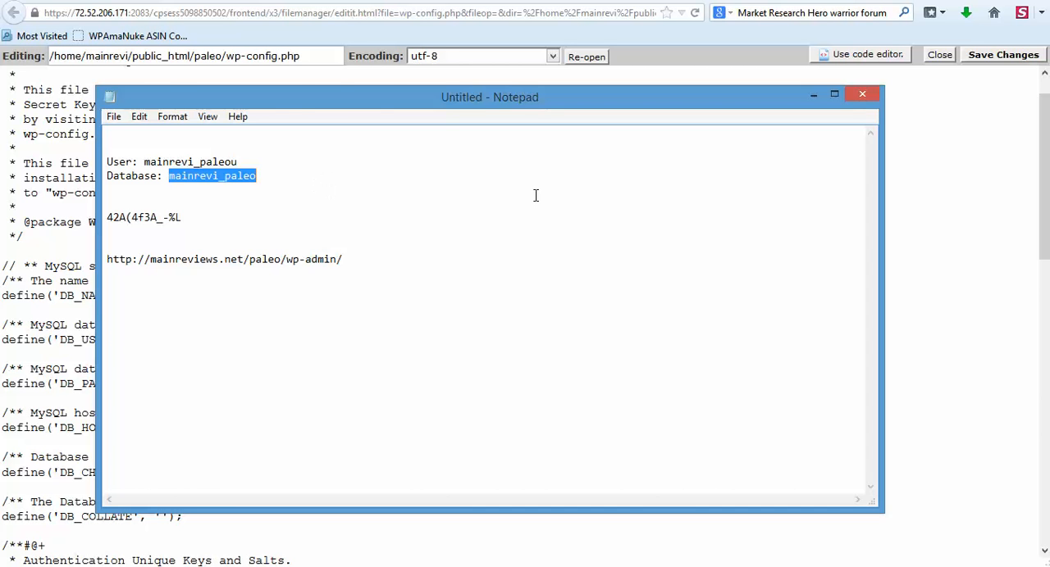
{"action": "left_click", "coordinate": [935, 189]}
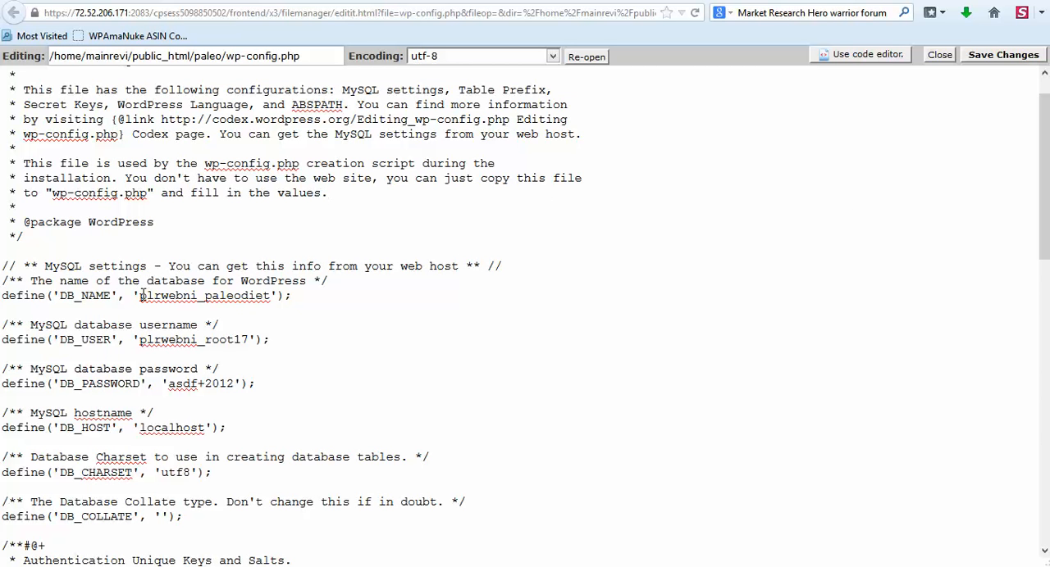
{"action": "left_click_drag", "start_coordinate": [148, 297], "coordinate": [262, 295]}
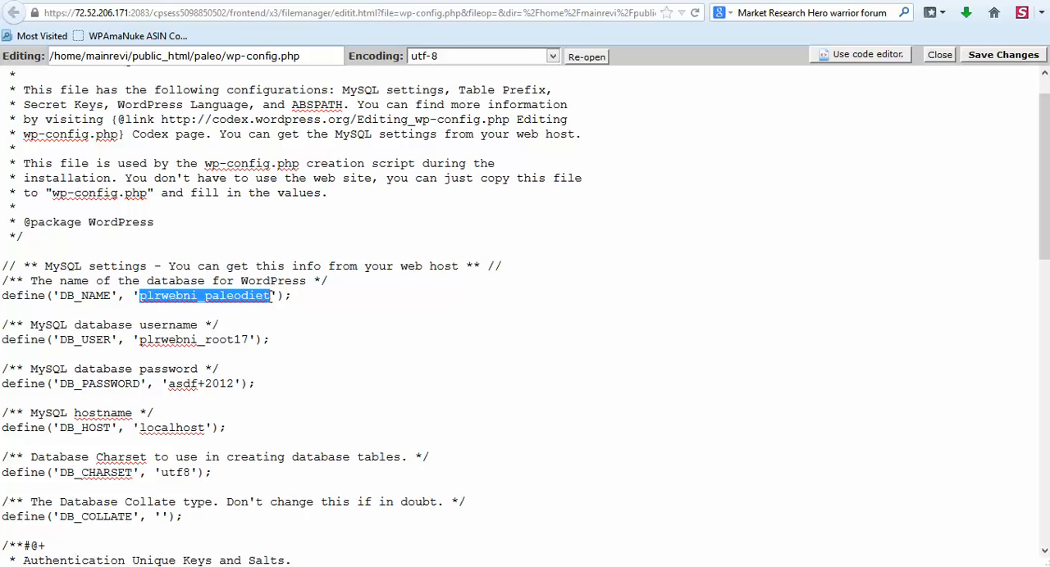
{"action": "type", "text": "mainrevi_paleo"}
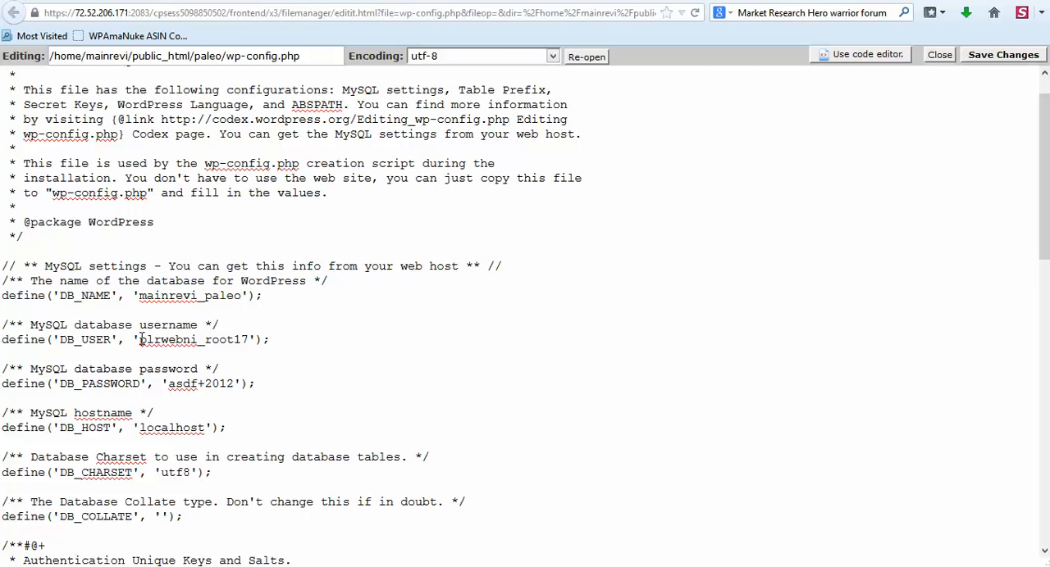
Replace the DB_USER value in wp-config.php with the copied text mainrevi_paleo.
{"action": "left_click_drag", "start_coordinate": [141, 339], "coordinate": [249, 339]}
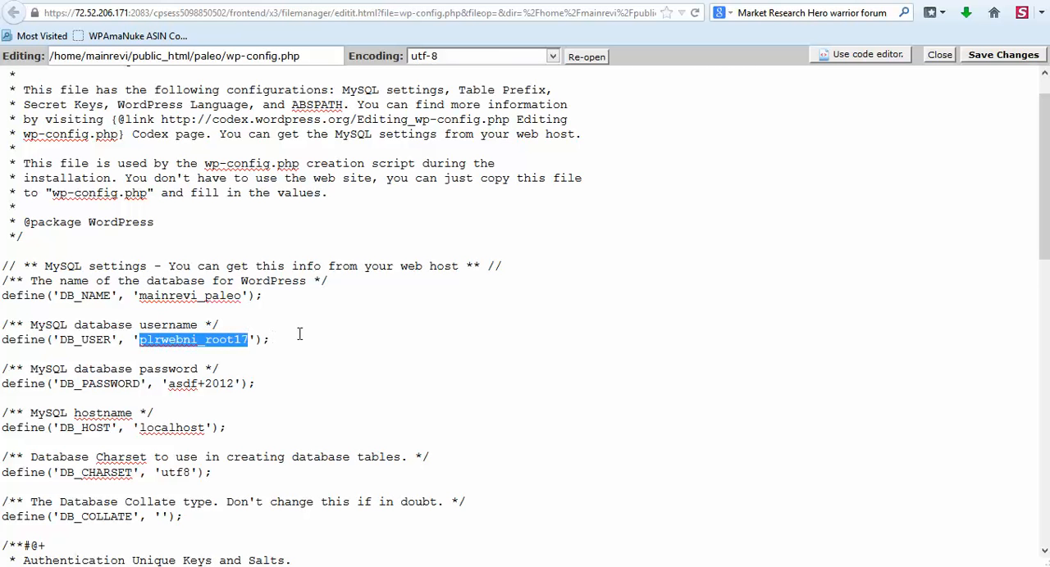
{"action": "type", "text": "mainrevi_paleo"}
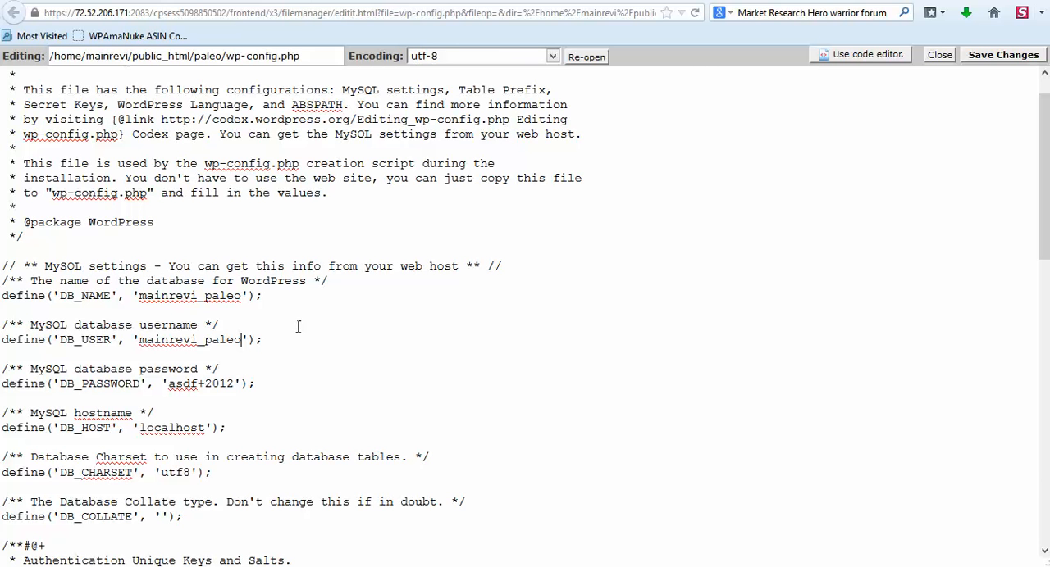
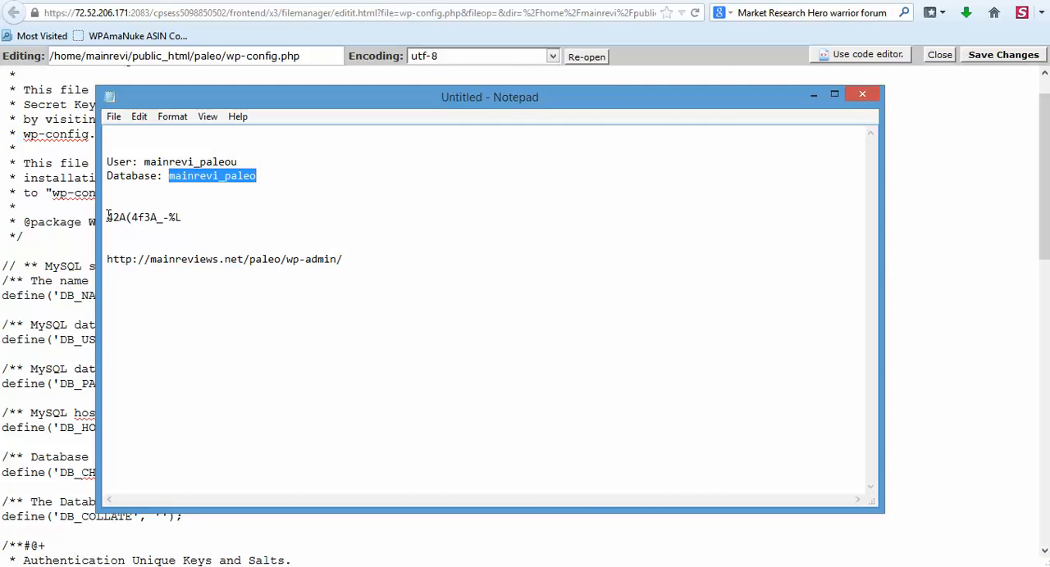
Copy the database password from the Notepad notes into the DB_PASSWORD value in wp-config.php and save the file.
{"action": "left_click_drag", "start_coordinate": [108, 215], "coordinate": [178, 214]}
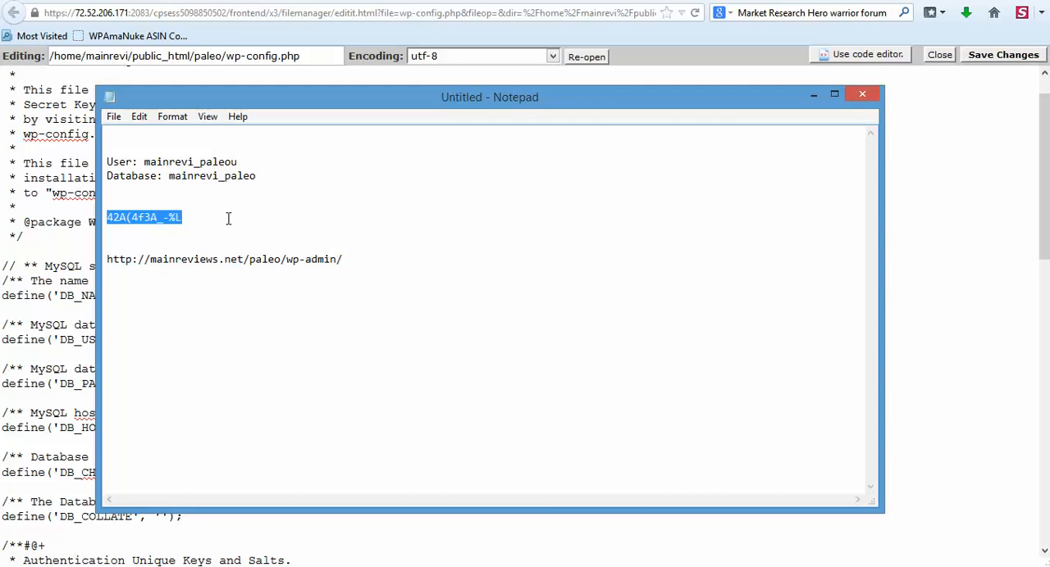
{"action": "left_click", "coordinate": [960, 259]}
{"action": "left_click_drag", "start_coordinate": [169, 383], "coordinate": [231, 382]}
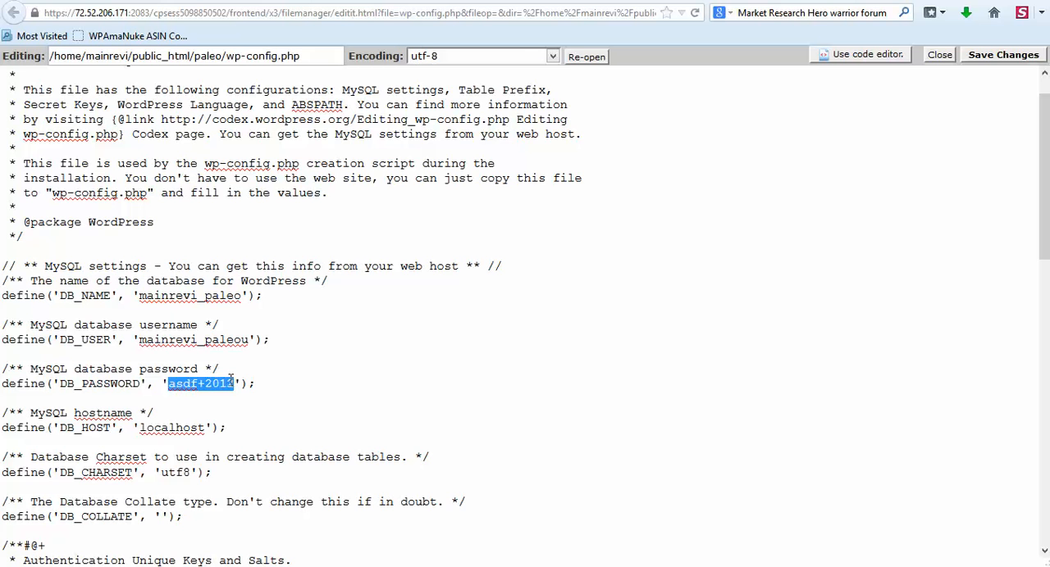
{"action": "key", "text": "ctrl+v"}
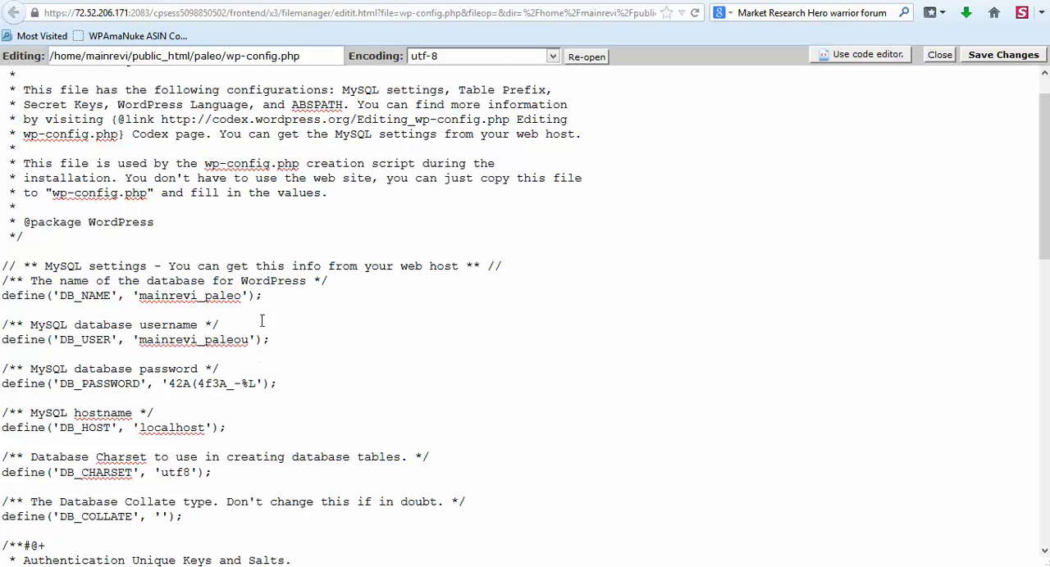
{"action": "scroll", "coordinate": [410, 341], "scroll_direction": "up", "scroll_amount": 1}
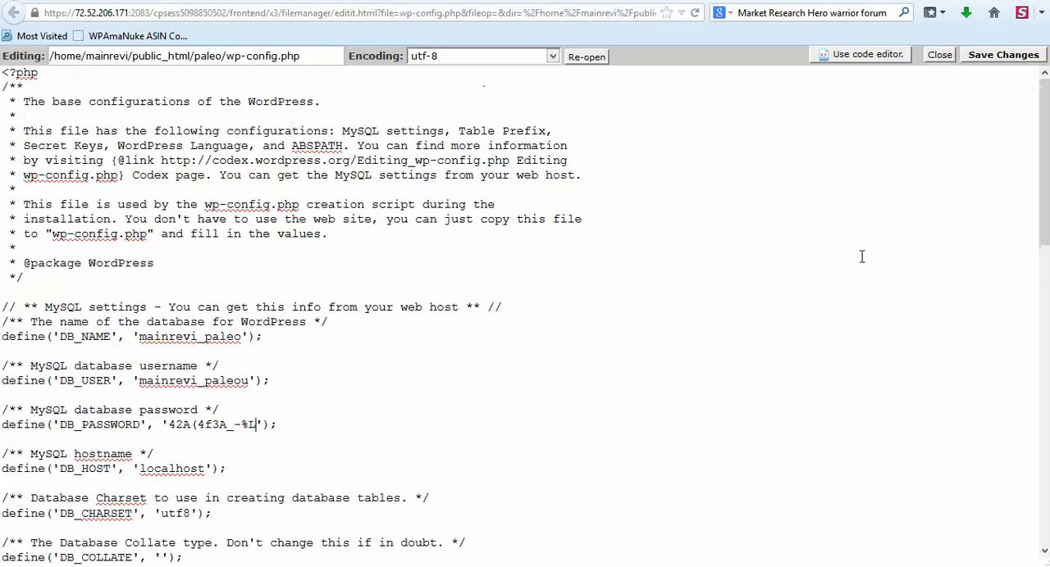
{"action": "left_click", "coordinate": [1002, 55]}
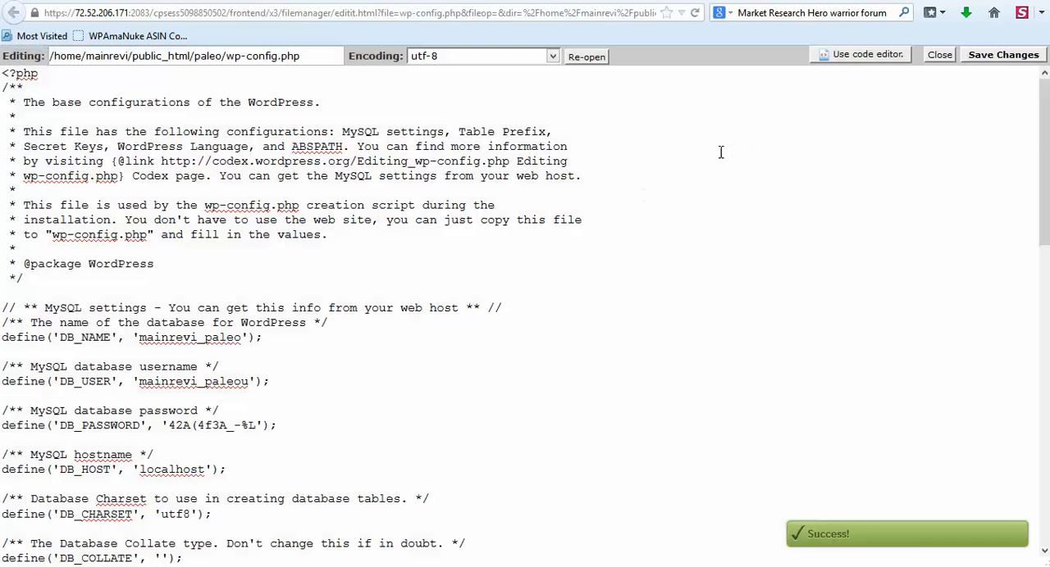
Open the installed blog at mainreviews.net/paleo/ in a new browser tab.
{"action": "left_click", "coordinate": [525, 1]}
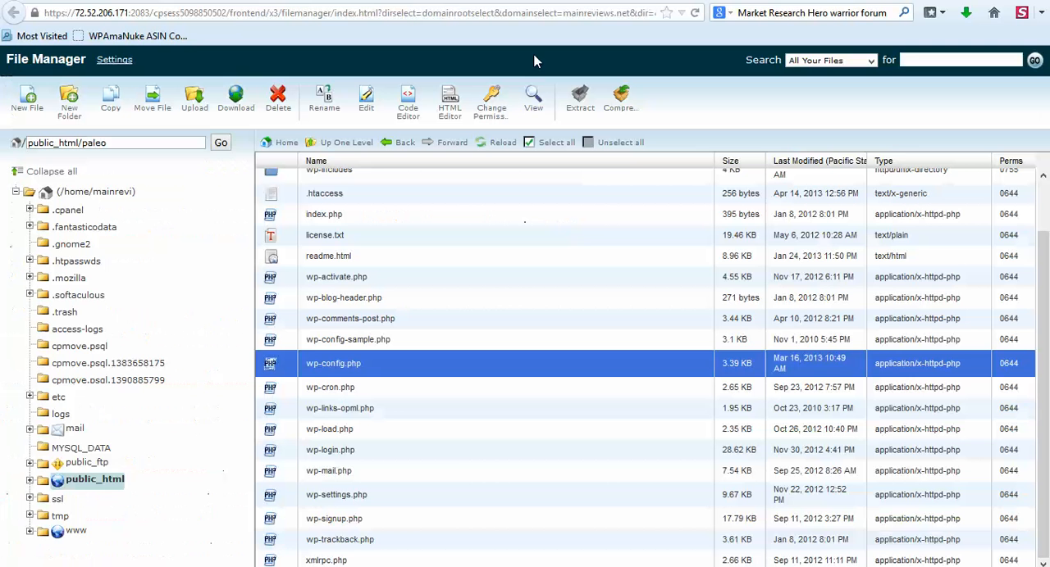
{"action": "key", "text": "ctrl+t"}
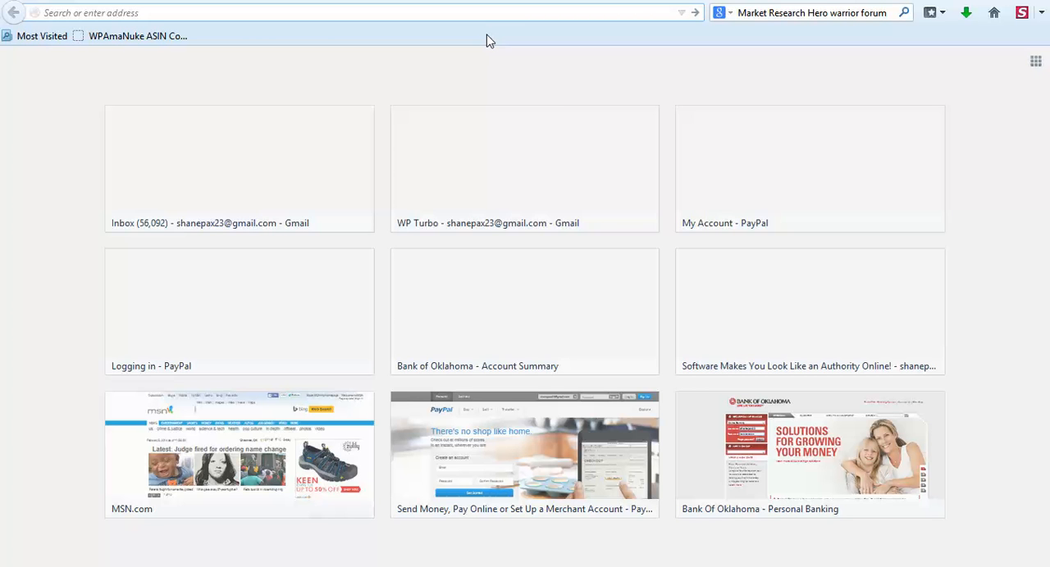
{"action": "type", "text": "mainreviews.net/"}
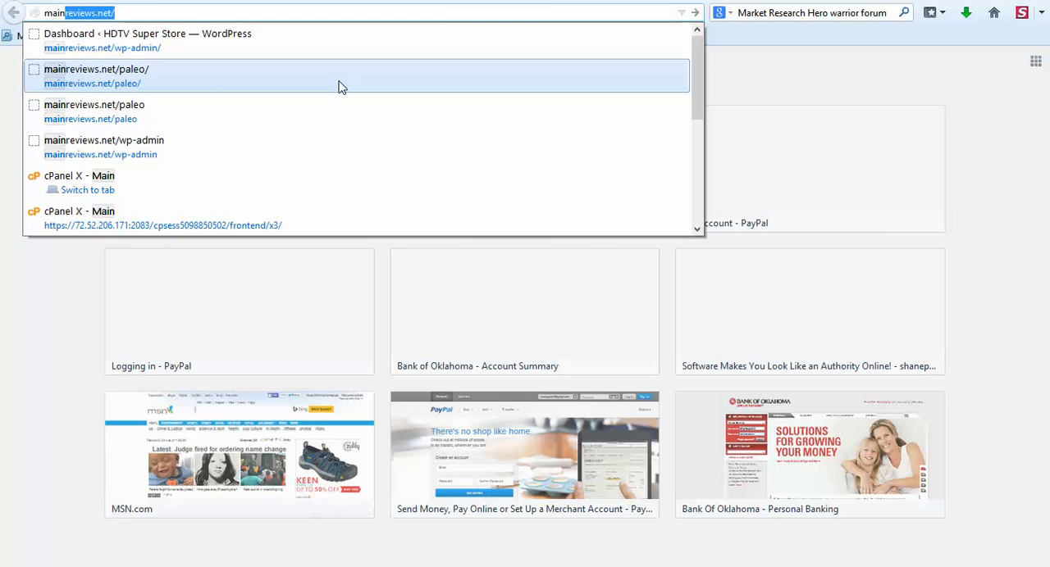
{"action": "left_click", "coordinate": [340, 80]}
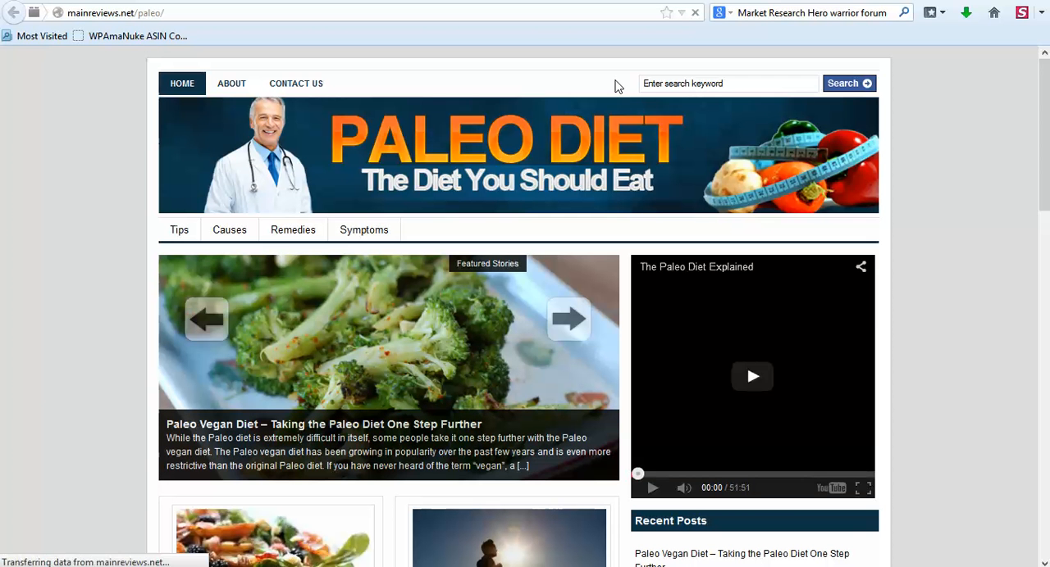
Look over the paleo blog's home page, checking its header, featured stories, posts, recent posts list, video and book ads.
{"action": "scroll", "coordinate": [111, 276], "scroll_direction": "down", "scroll_amount": 5}
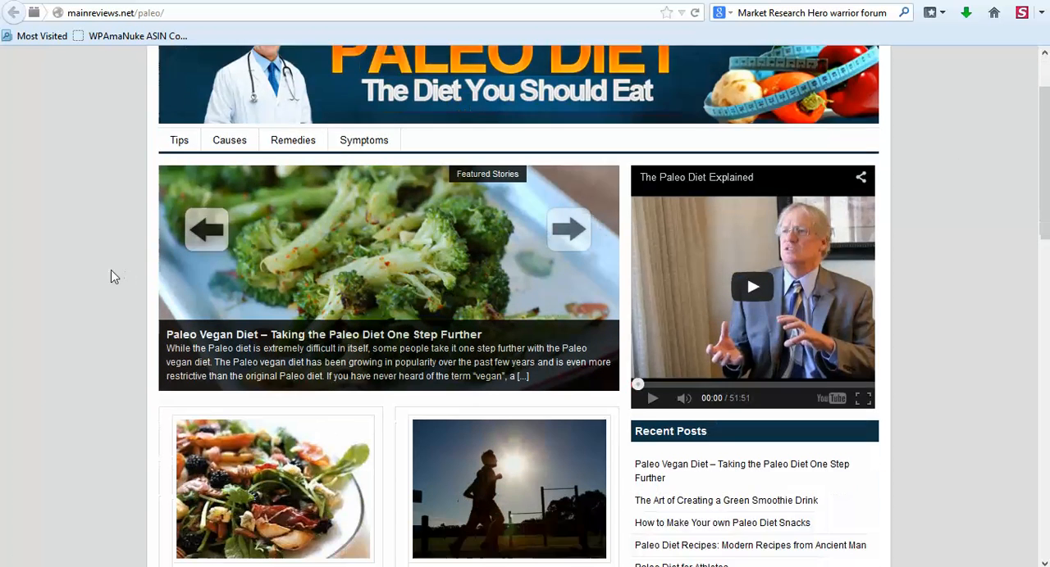
{"action": "scroll", "coordinate": [111, 272], "scroll_direction": "down", "scroll_amount": 7}
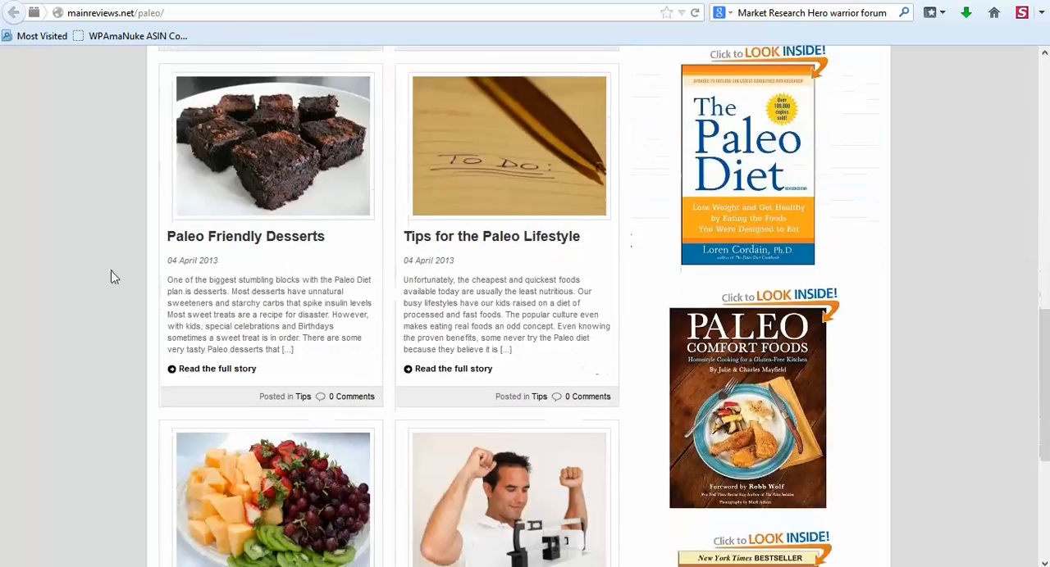
{"action": "scroll", "coordinate": [113, 274], "scroll_direction": "down", "scroll_amount": 1}
{"action": "scroll", "coordinate": [114, 273], "scroll_direction": "up", "scroll_amount": 8}
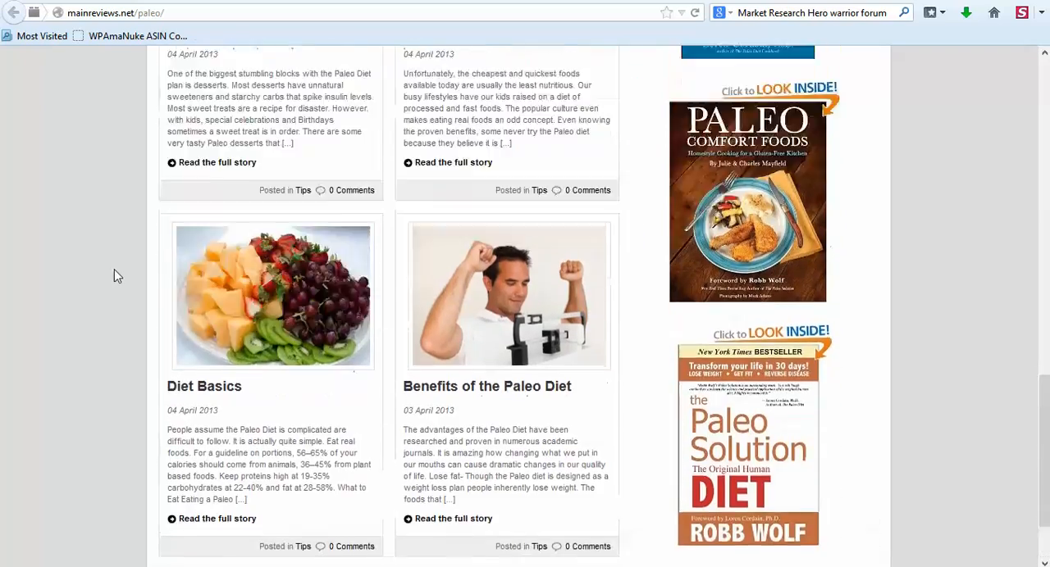
{"action": "scroll", "coordinate": [117, 264], "scroll_direction": "up", "scroll_amount": 5}
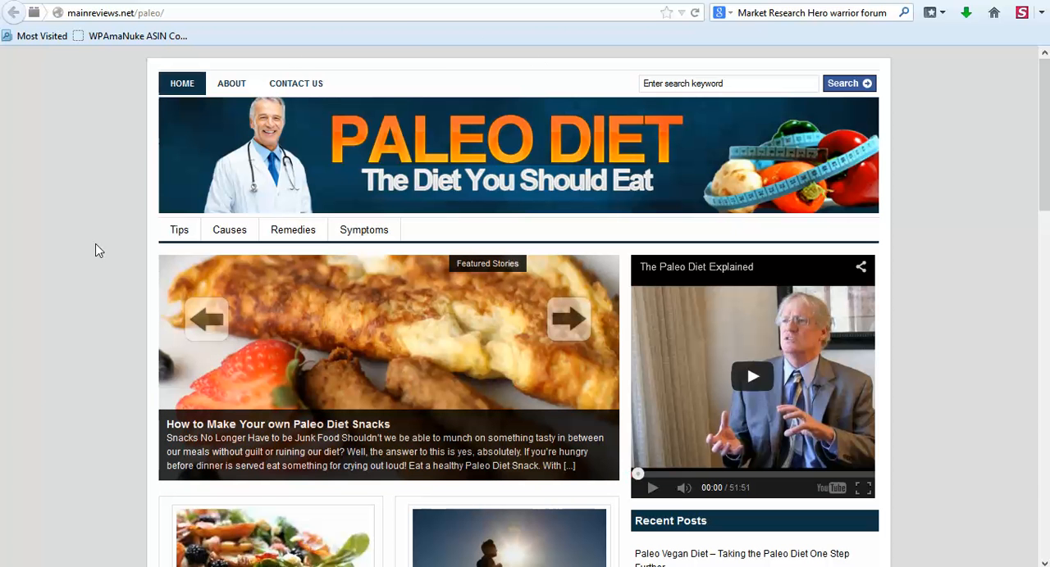
{"action": "scroll", "coordinate": [99, 250], "scroll_direction": "down", "scroll_amount": 6}
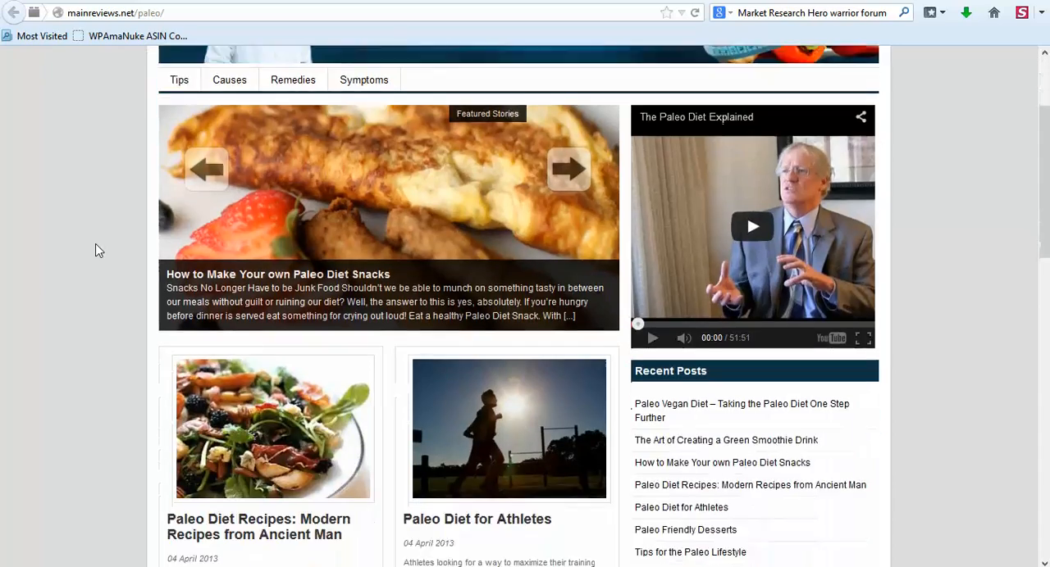
{"action": "scroll", "coordinate": [104, 250], "scroll_direction": "down", "scroll_amount": 2}
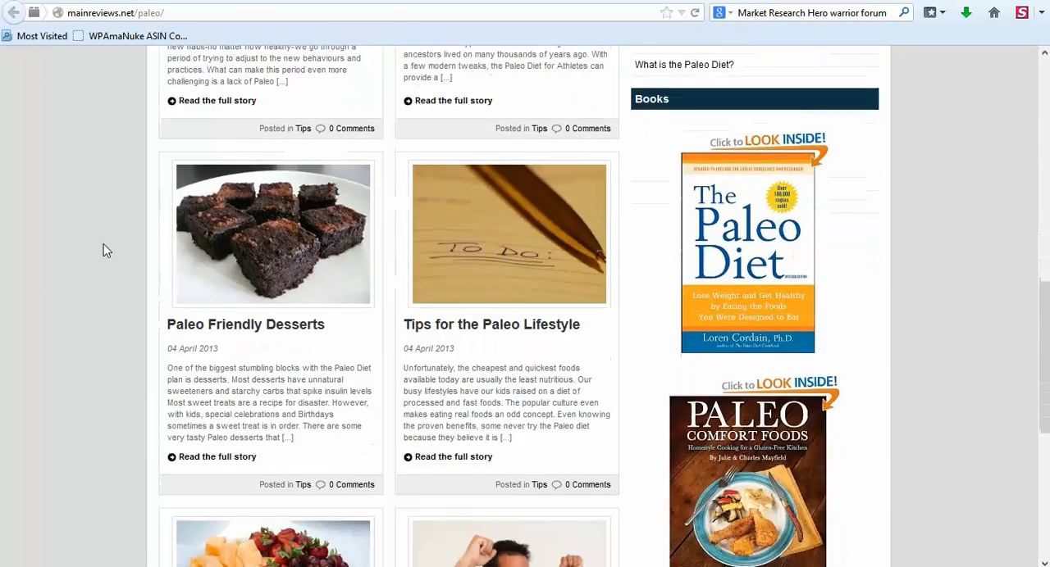
{"action": "scroll", "coordinate": [105, 250], "scroll_direction": "down", "scroll_amount": 2}
{"action": "scroll", "coordinate": [105, 251], "scroll_direction": "up", "scroll_amount": 3}
{"action": "scroll", "coordinate": [105, 251], "scroll_direction": "up", "scroll_amount": 8}
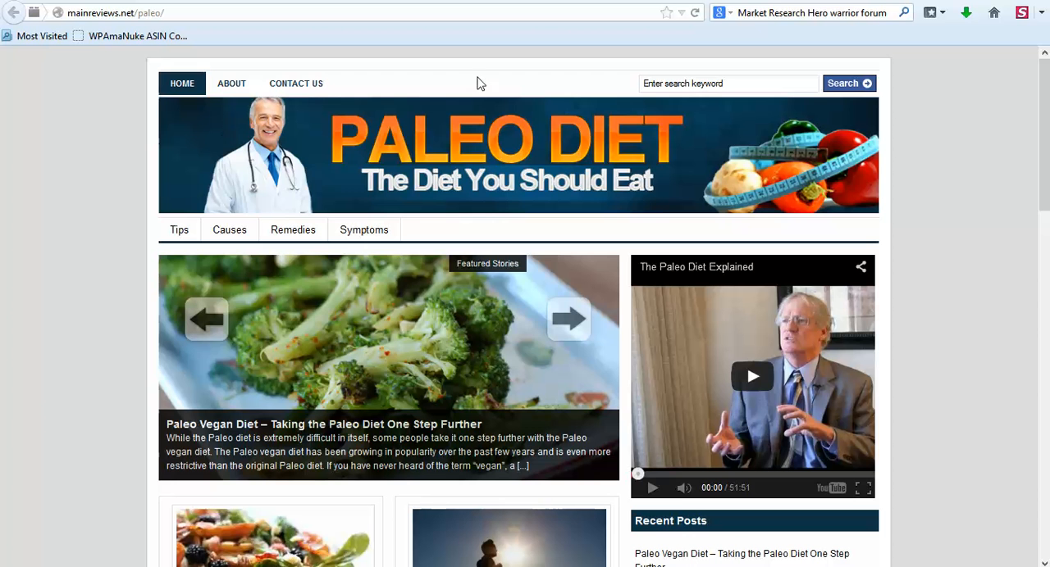
Open the Read Me document in the Wordpress File & SQL folder, read its upload instructions, and return to the browser.
{"action": "left_click", "coordinate": [164, 561]}
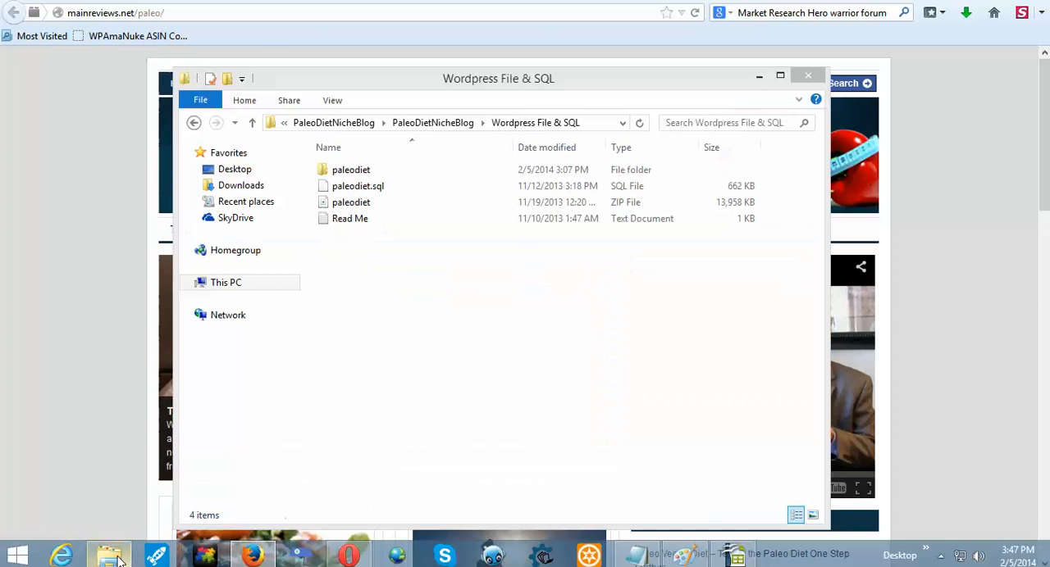
{"action": "left_click", "coordinate": [355, 223]}
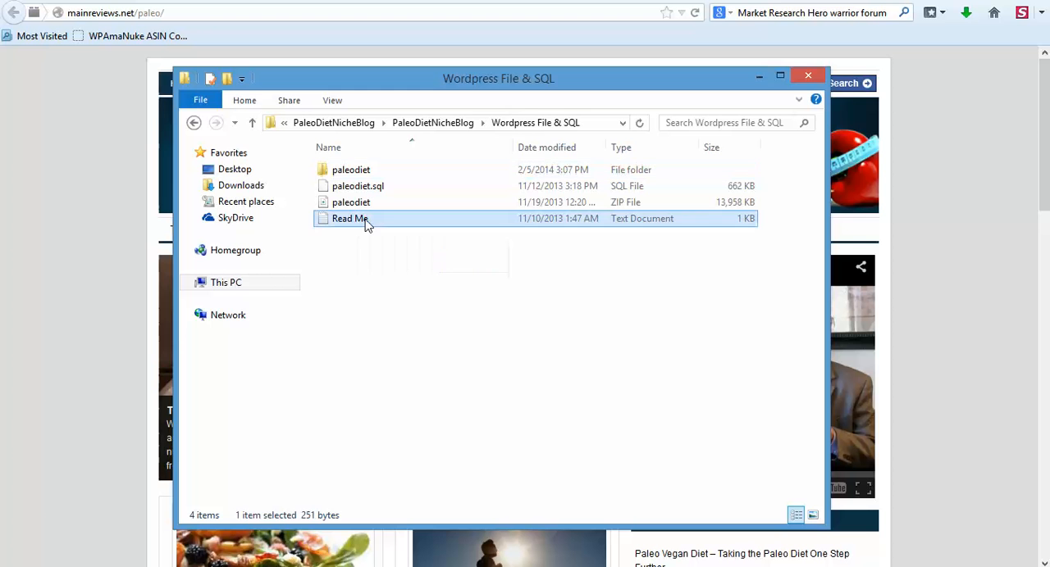
{"action": "double_click", "coordinate": [358, 223]}
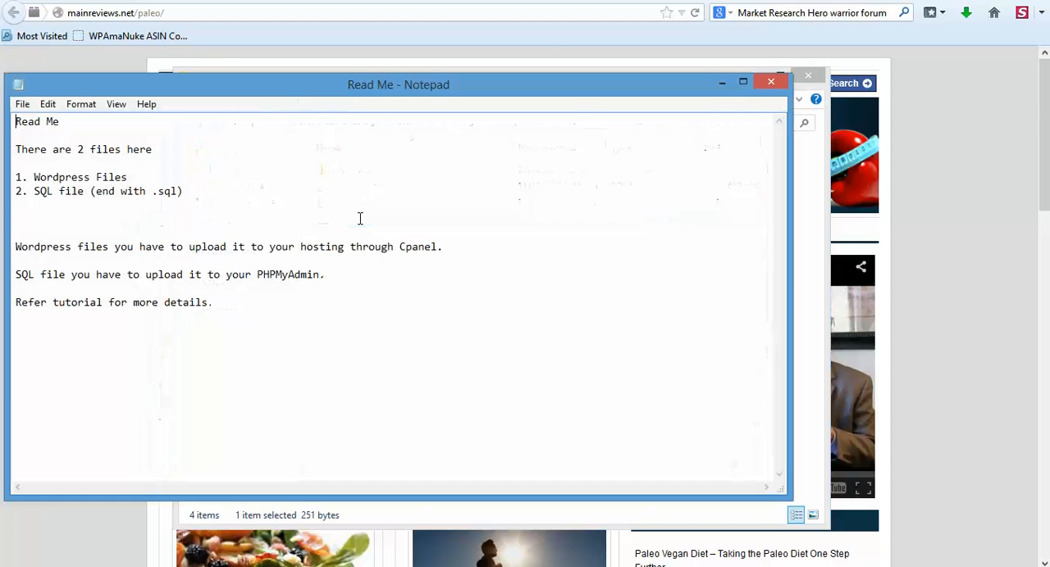
{"action": "left_click_drag", "start_coordinate": [224, 92], "coordinate": [415, 94]}
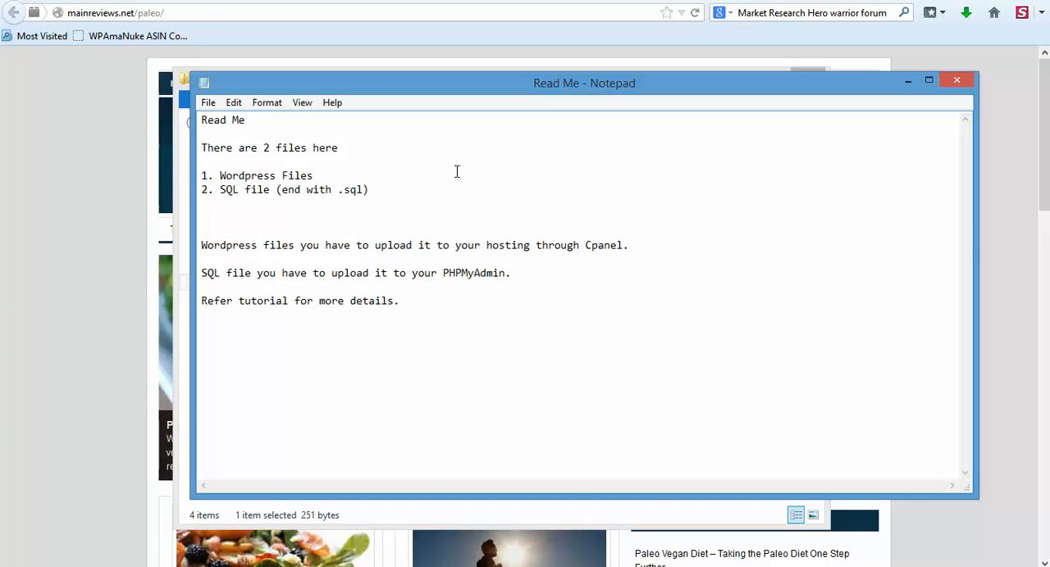
{"action": "left_click", "coordinate": [43, 164]}
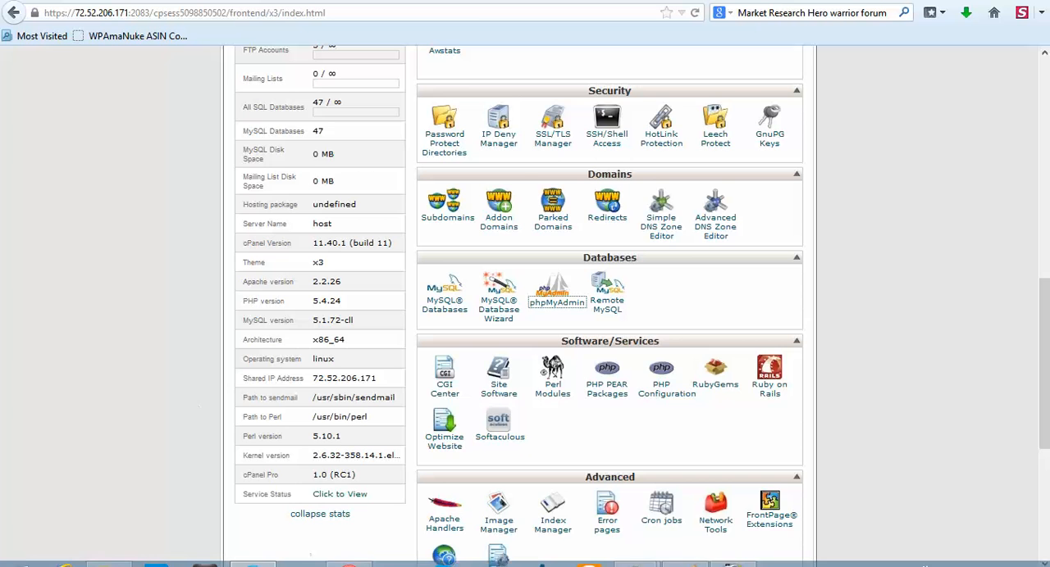
Browse from Wordpress File & SQL up to the paleo diet files folder, look inside PaleoDietNicheBlog, and return to cPanel.
{"action": "left_click", "coordinate": [109, 556]}
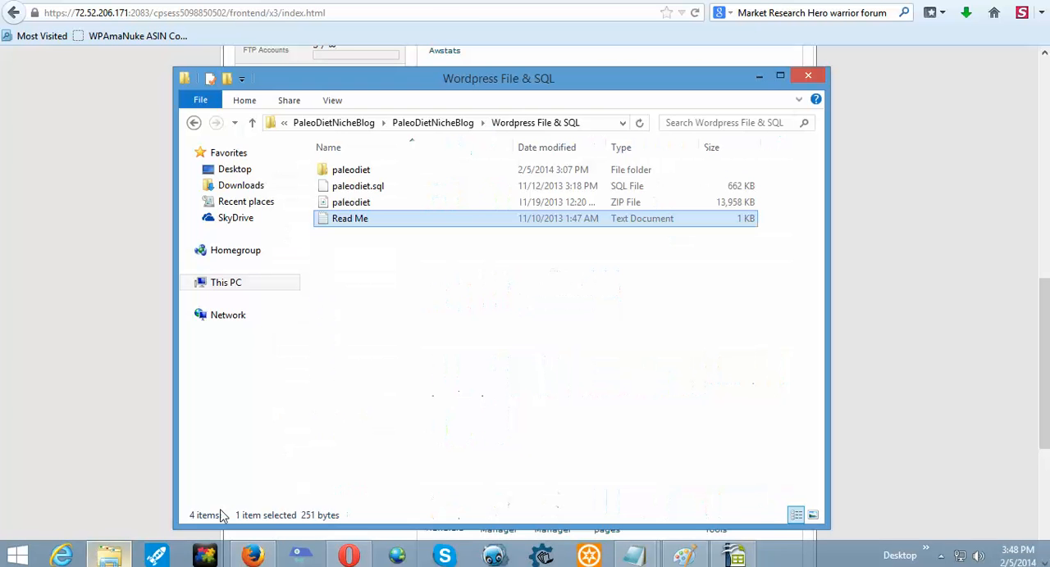
{"action": "left_click", "coordinate": [434, 123]}
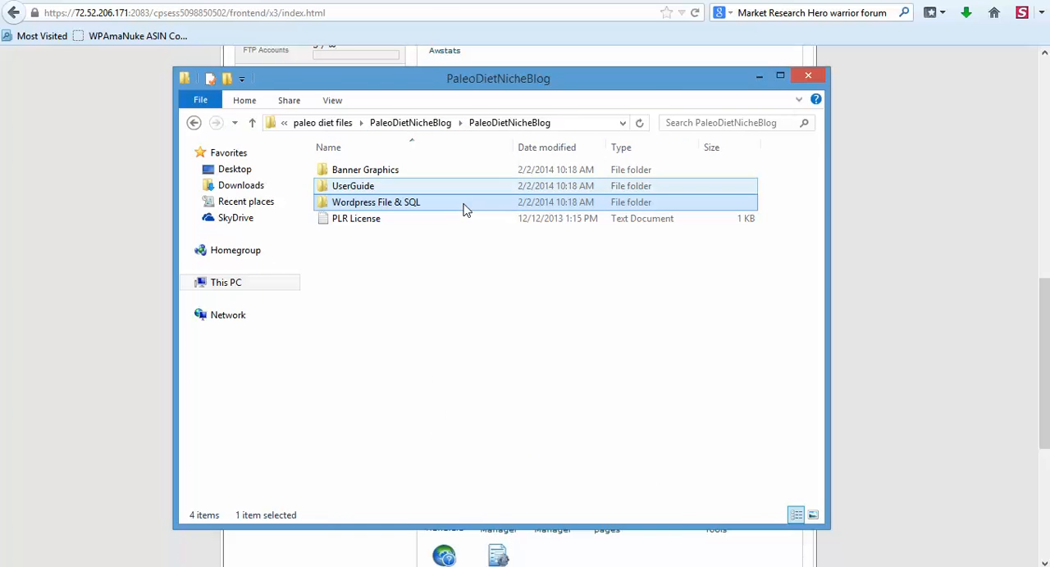
{"action": "left_click", "coordinate": [443, 125]}
{"action": "left_click", "coordinate": [414, 123]}
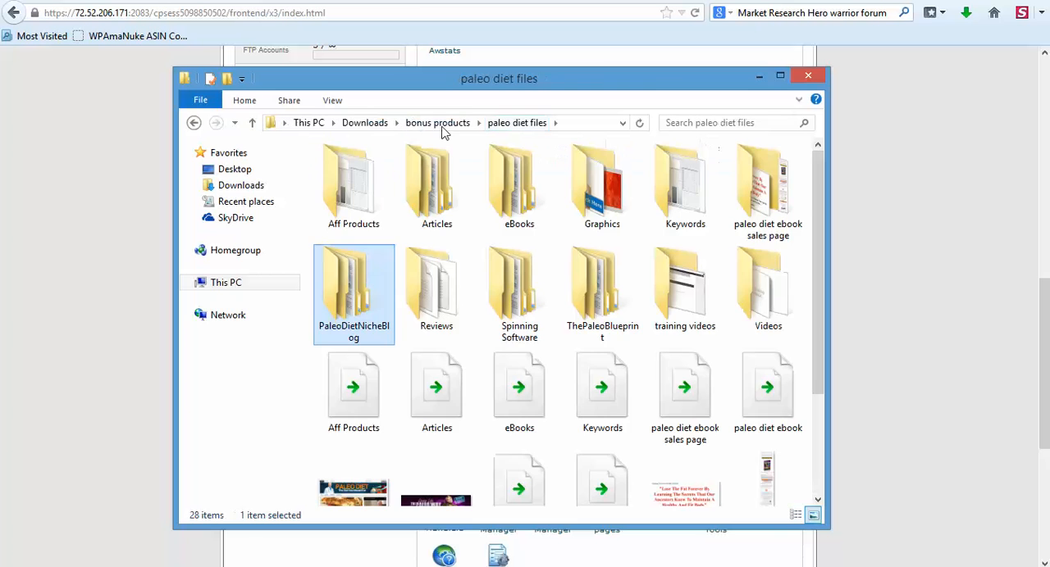
{"action": "double_click", "coordinate": [335, 298]}
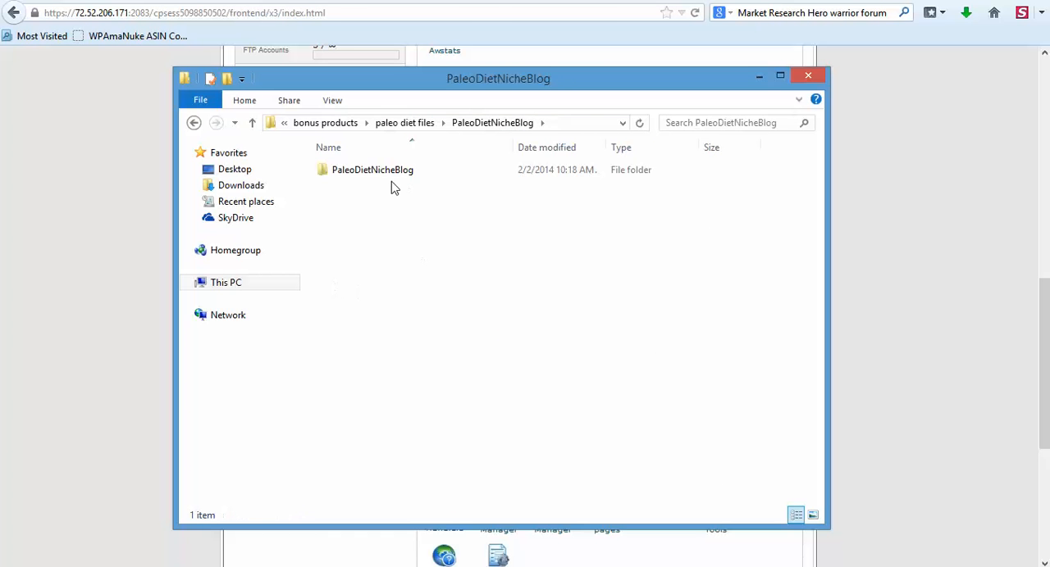
{"action": "left_click", "coordinate": [899, 165]}
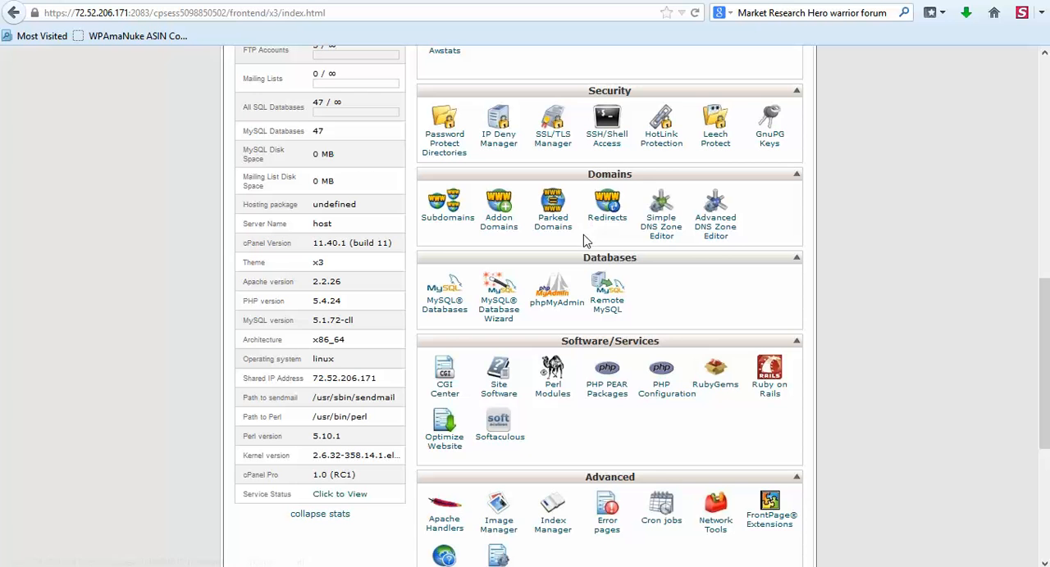
Open phpMyAdmin from cPanel and open the wp_users table of the mainrevi_paleo database.
{"action": "left_click", "coordinate": [564, 308]}
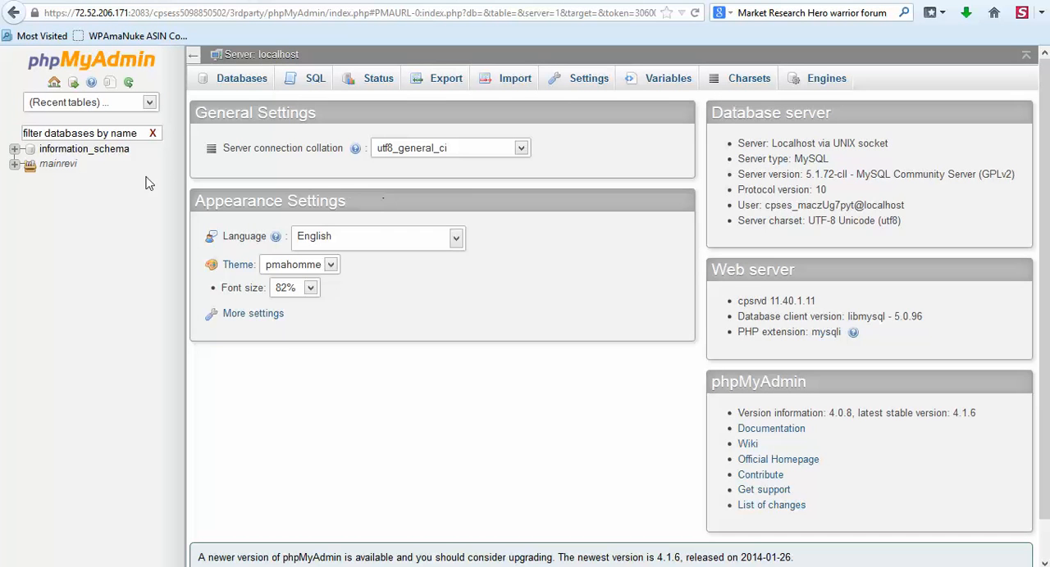
{"action": "left_click", "coordinate": [14, 164]}
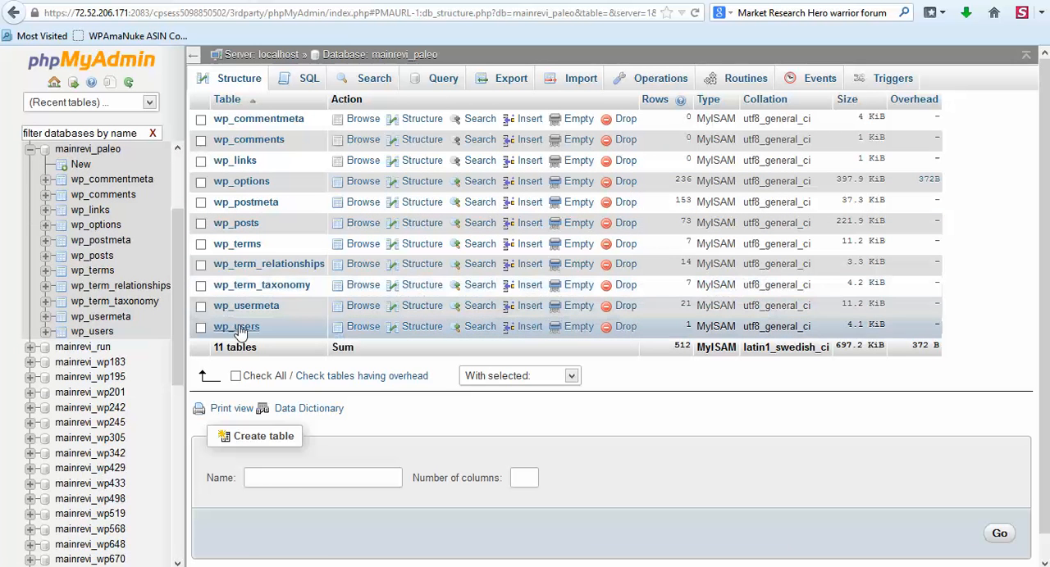
{"action": "left_click", "coordinate": [238, 328]}
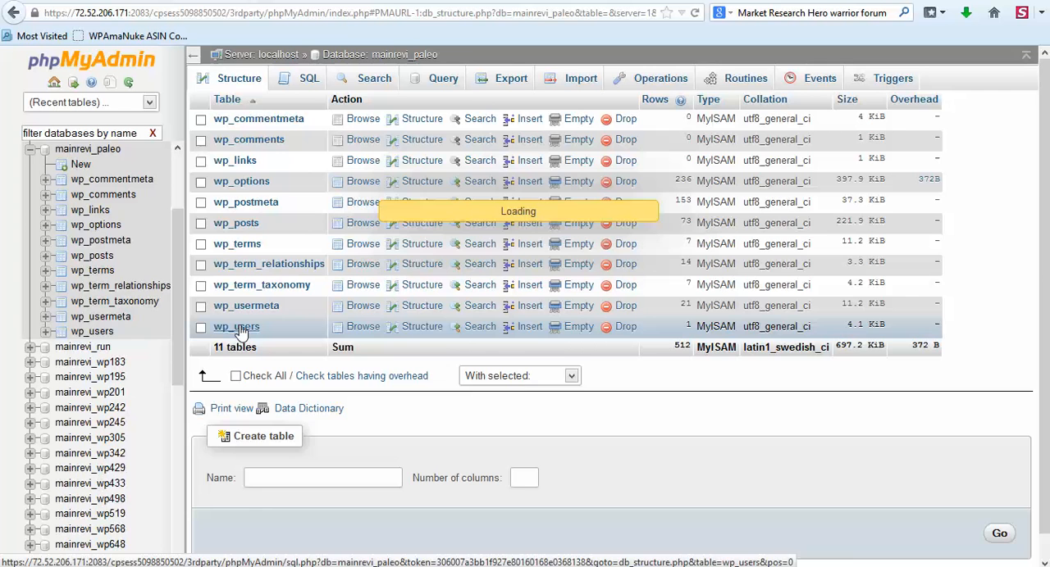
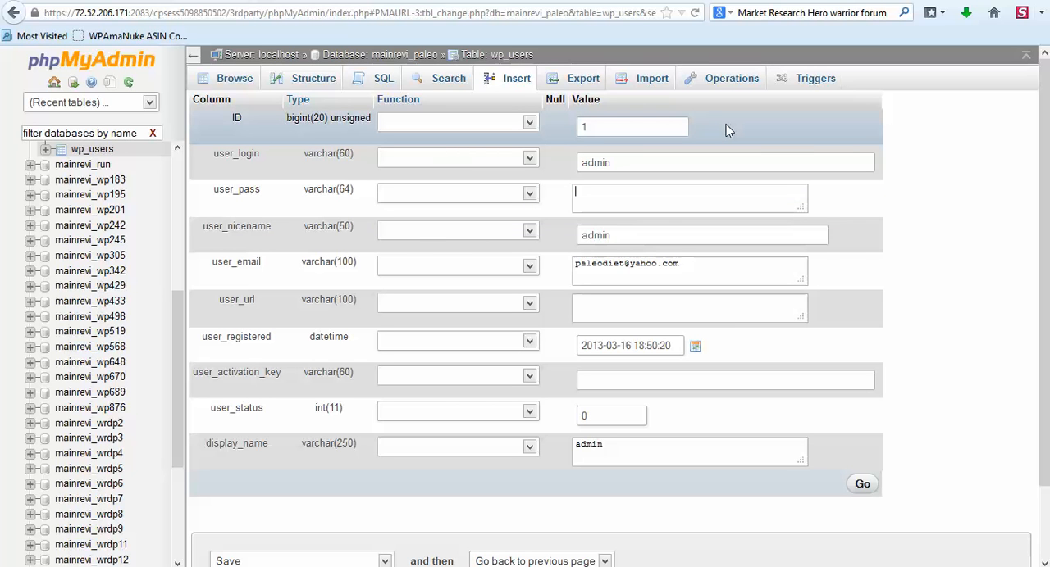
Enter a new account password in the user_pass field of the admin user's record.
{"action": "type", "text": "1234"}
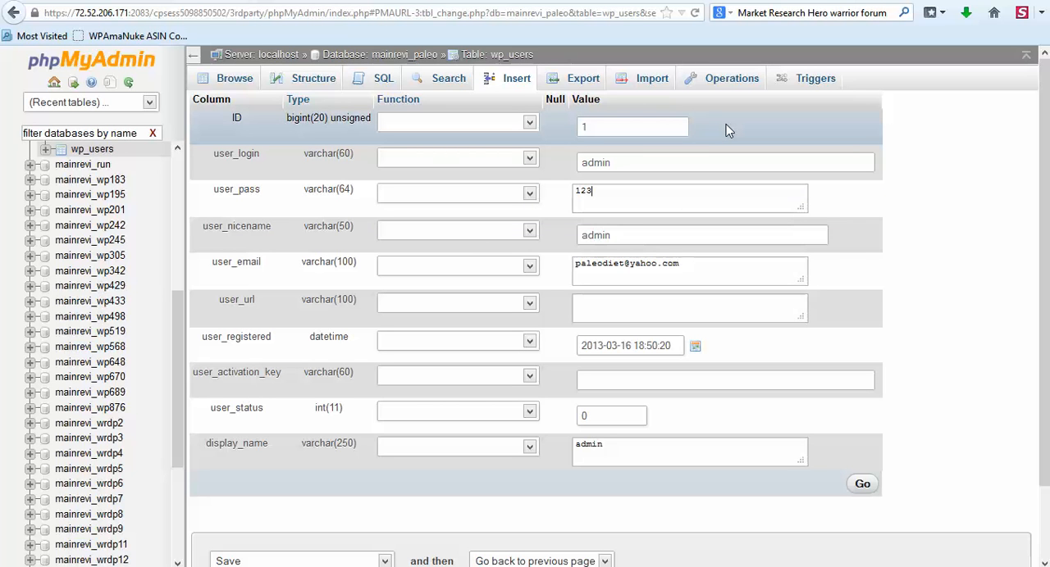
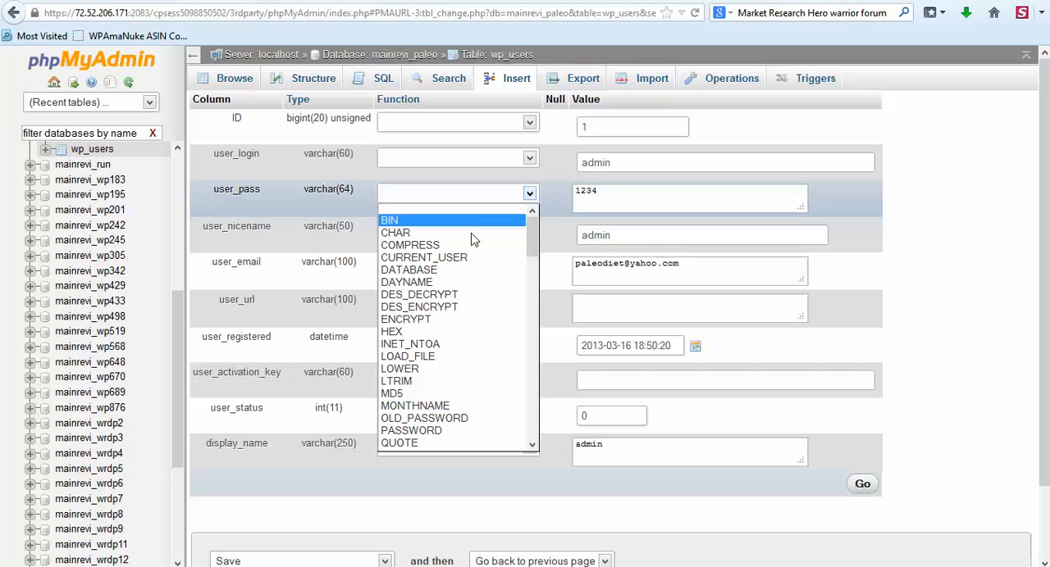
Set the function for the user_pass field to MD5 in the admin user's record.
{"action": "left_click", "coordinate": [410, 397]}
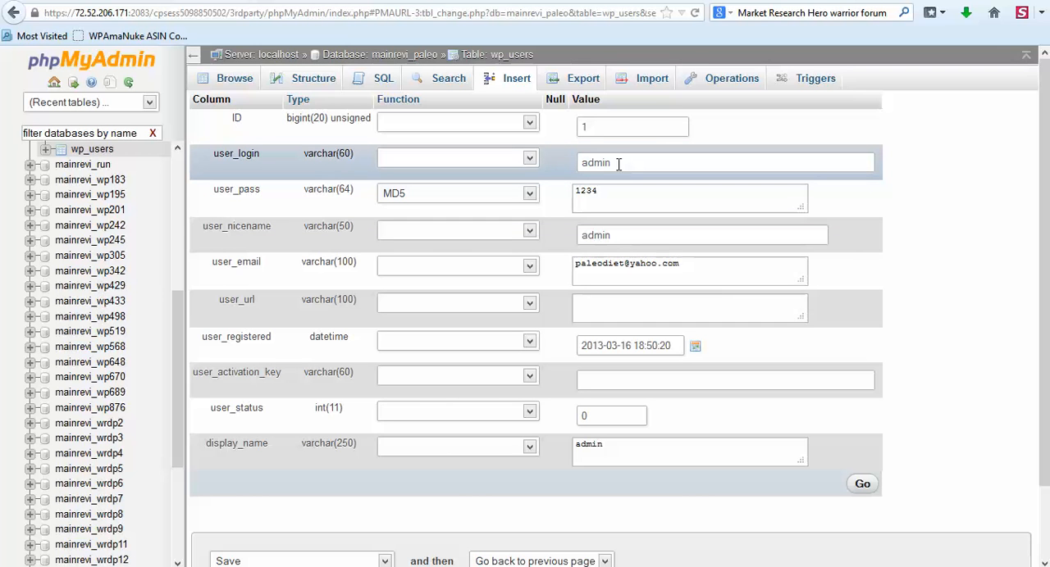
{"action": "left_click_drag", "start_coordinate": [613, 163], "coordinate": [583, 161]}
{"action": "left_click", "coordinate": [584, 161]}
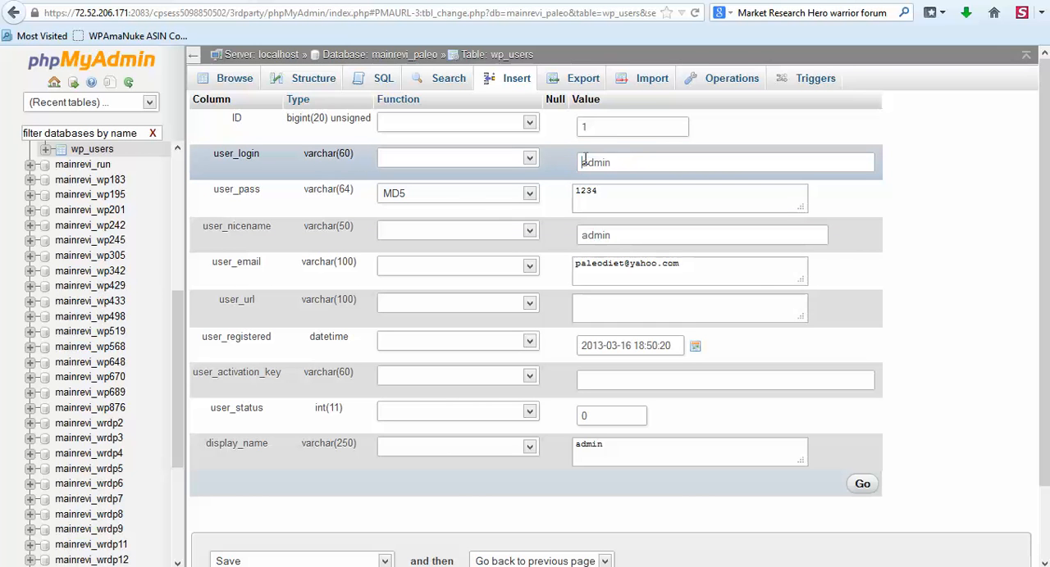
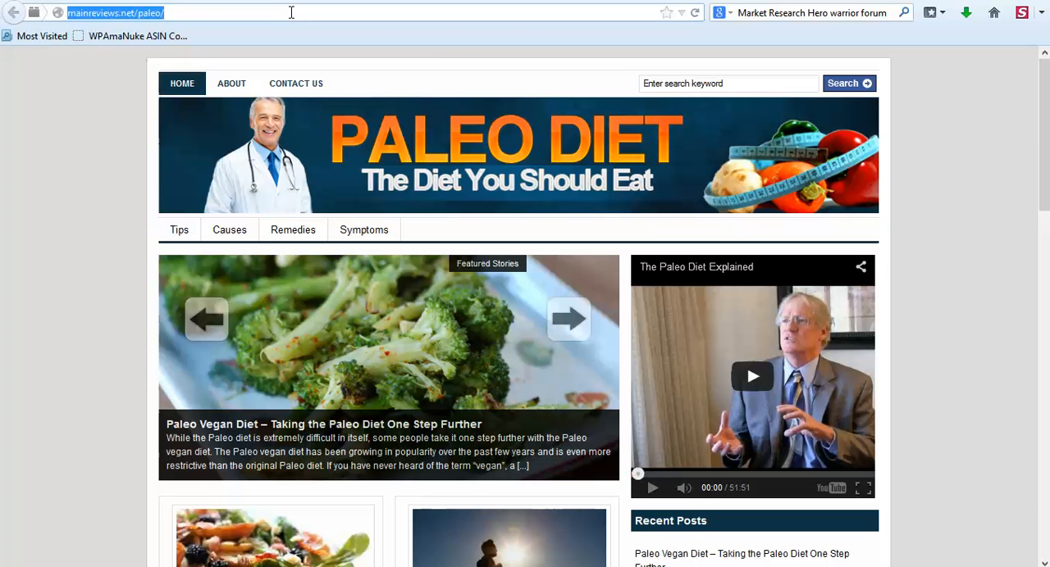
{"action": "left_click", "coordinate": [291, 12]}
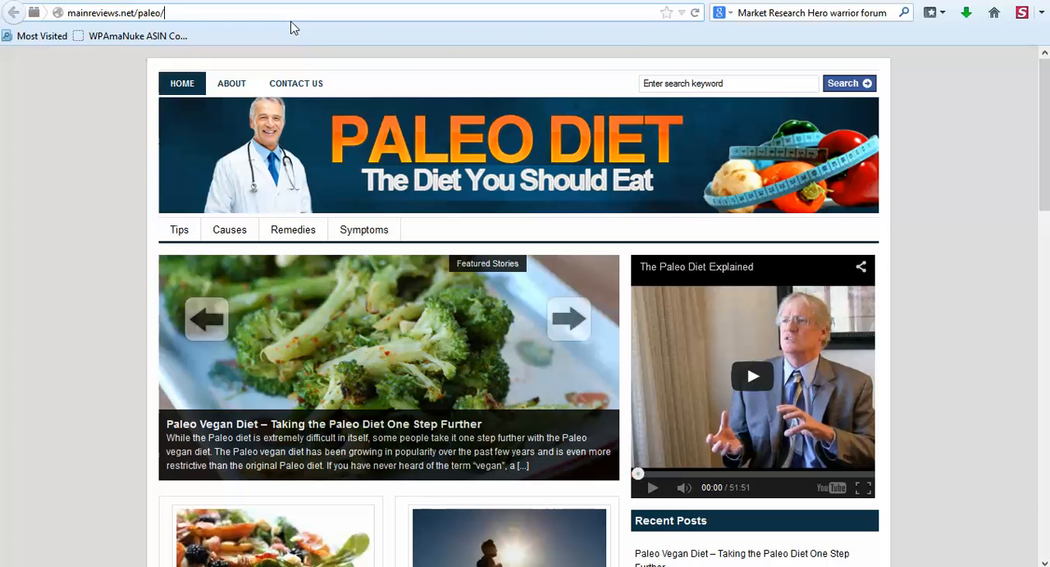
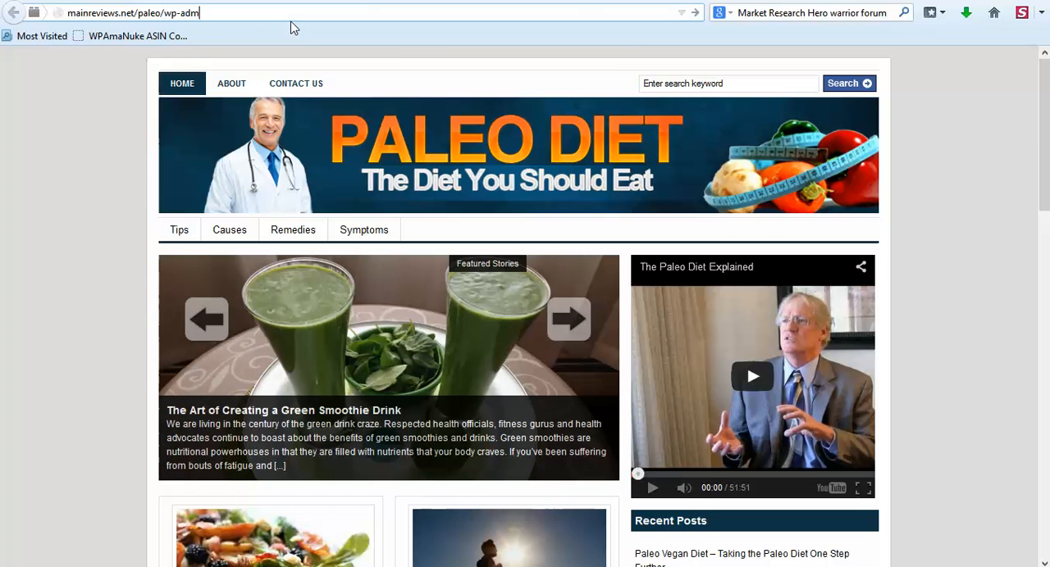
Load mainreviews.net/paleo/wp-admin and log in as admin with the account password, dismissing the browser's offer to update the saved password.
{"action": "type", "text": "in"}
{"action": "key", "text": "Return"}
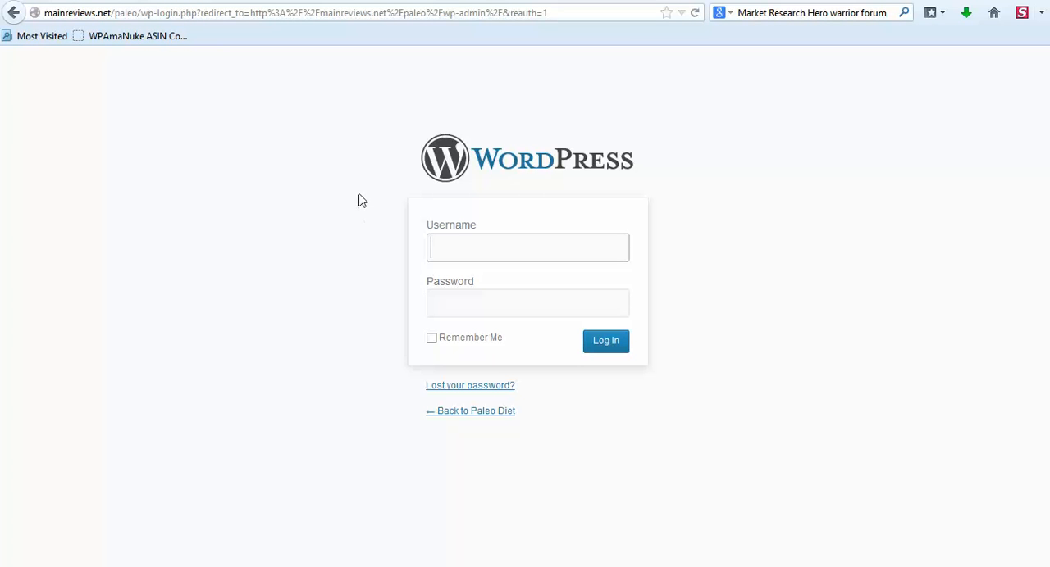
{"action": "type", "text": "admin"}
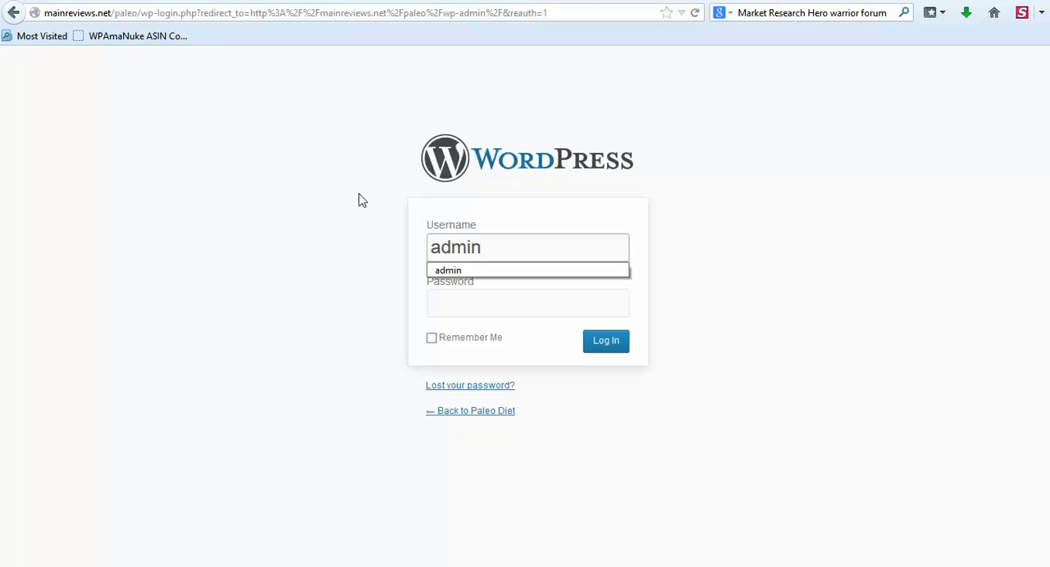
{"action": "key", "text": "Tab"}
{"action": "type", "text": "****"}
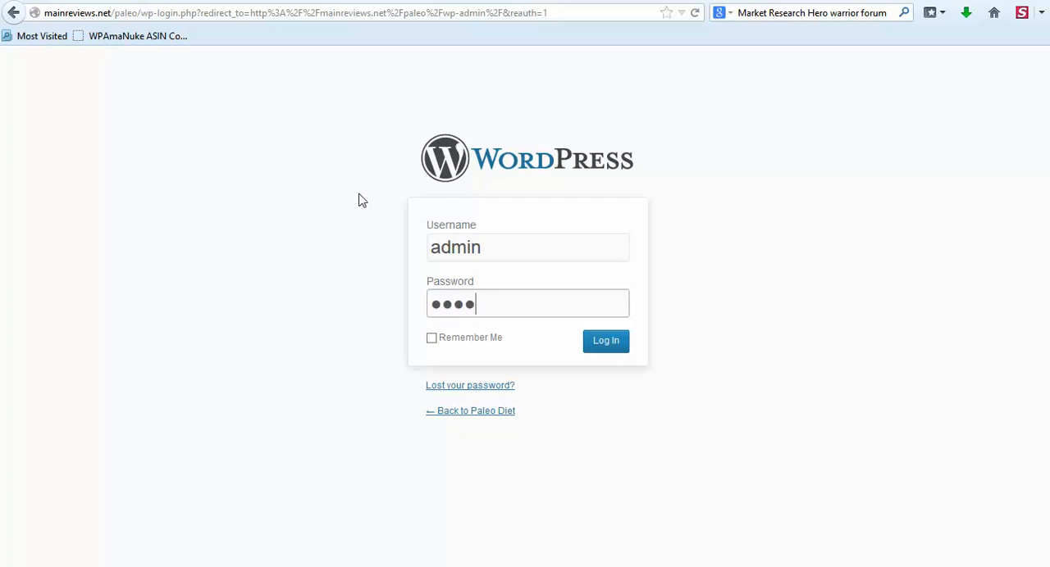
{"action": "key", "text": "Return"}
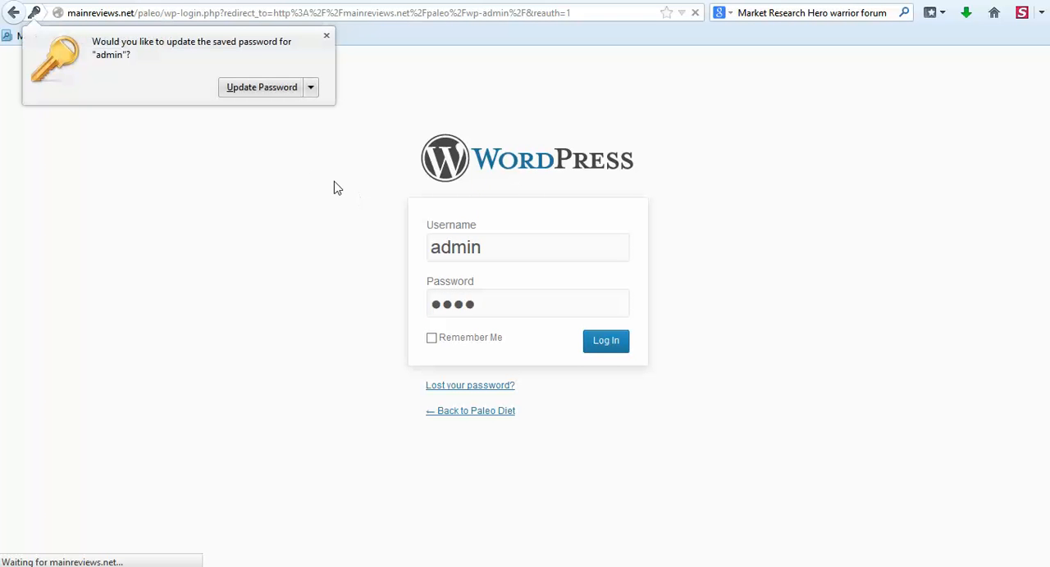
{"action": "left_click", "coordinate": [327, 35]}
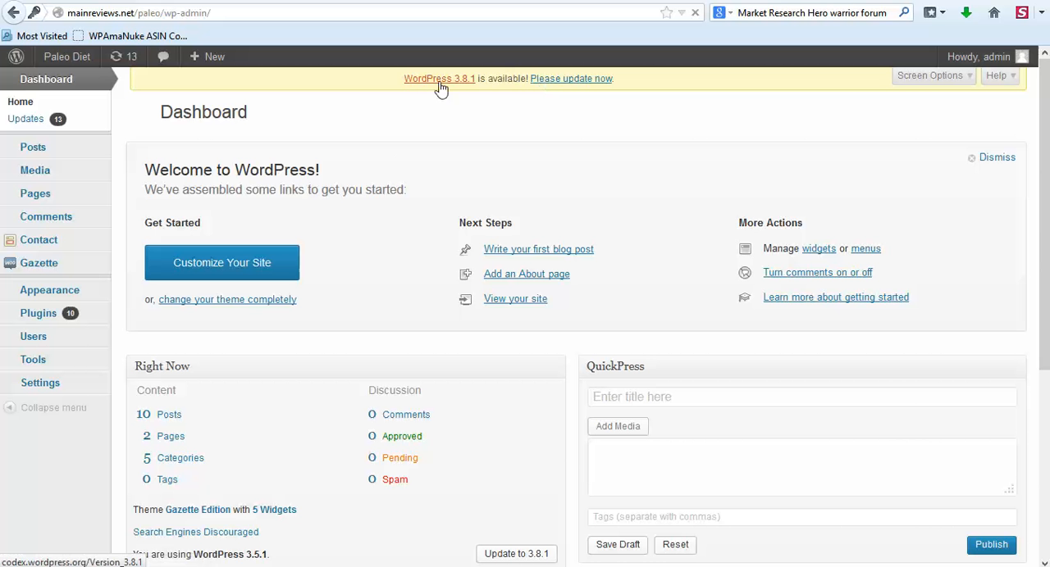